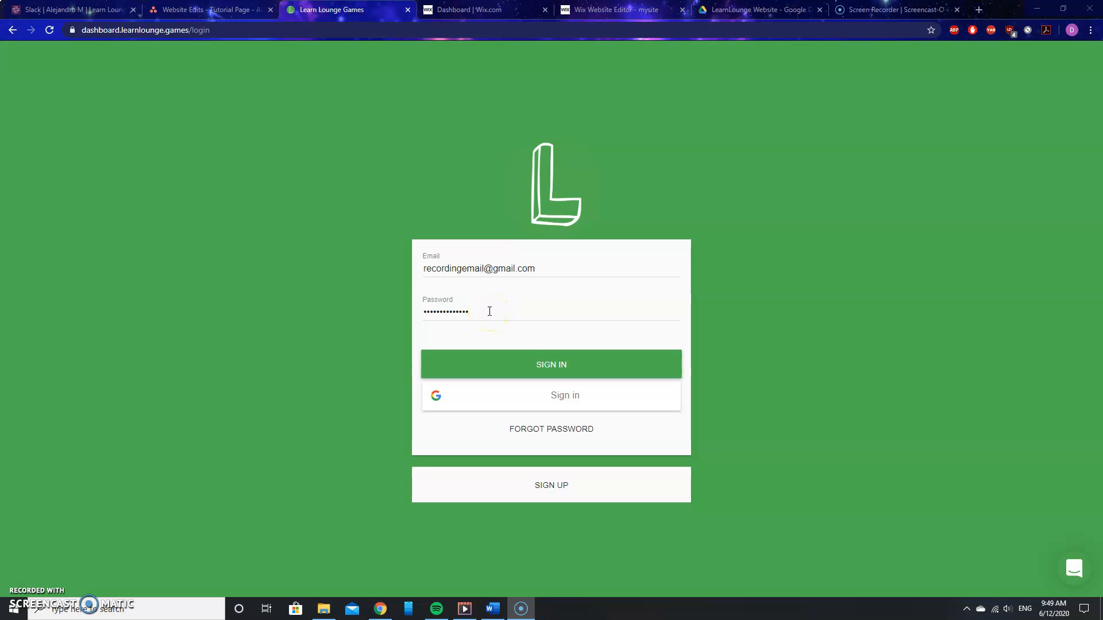
- Sign in to the teacher dashboard and step through the guided tour of the course menu
click(580, 366)
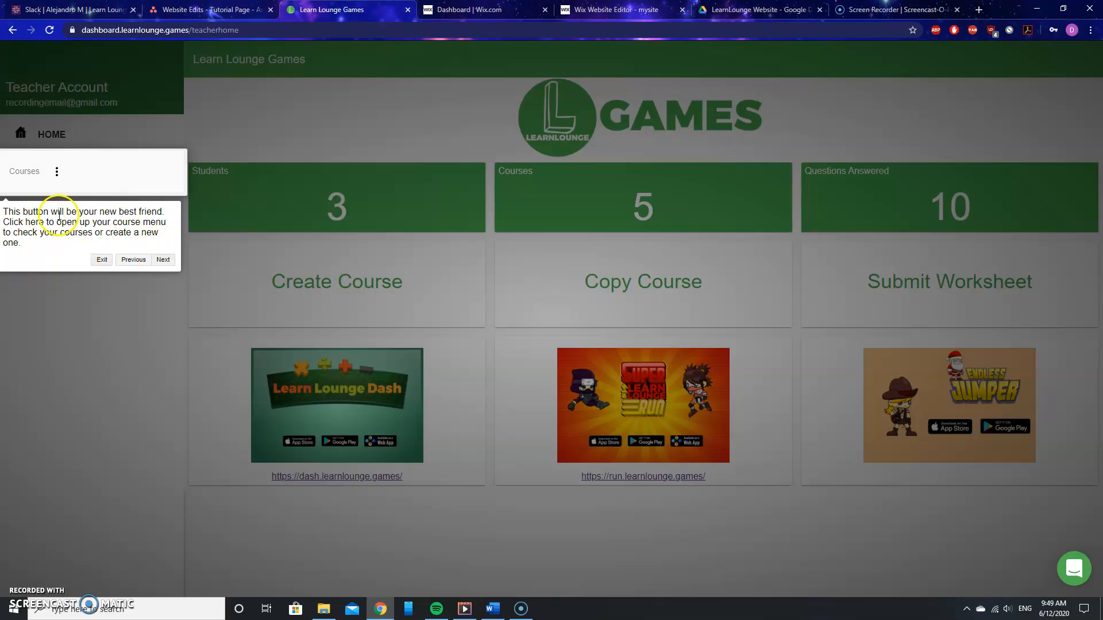
click(161, 260)
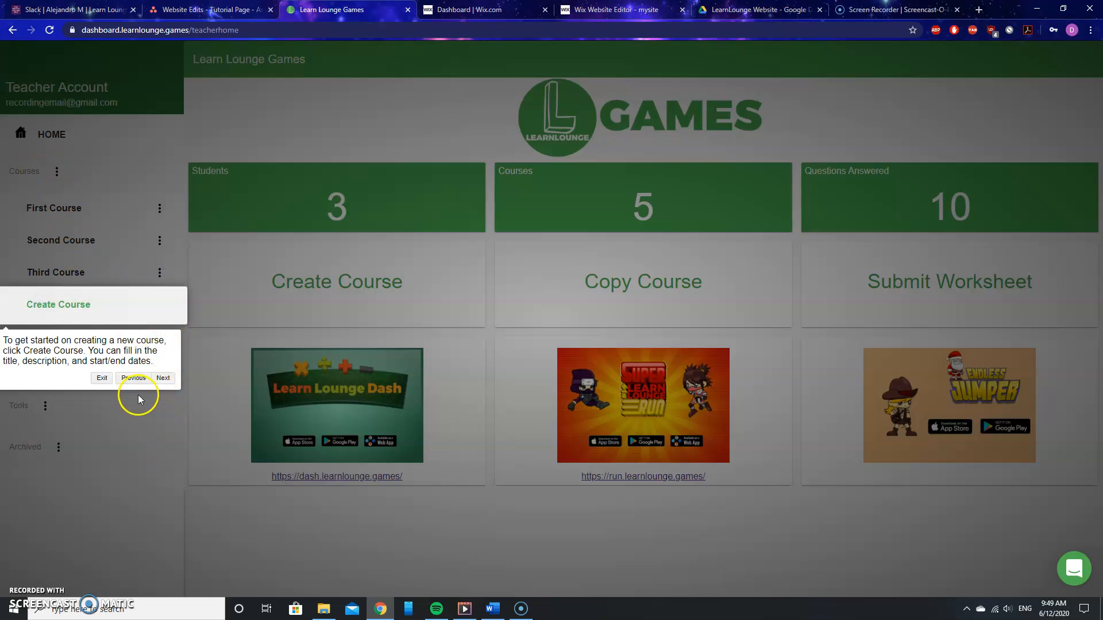
click(166, 377)
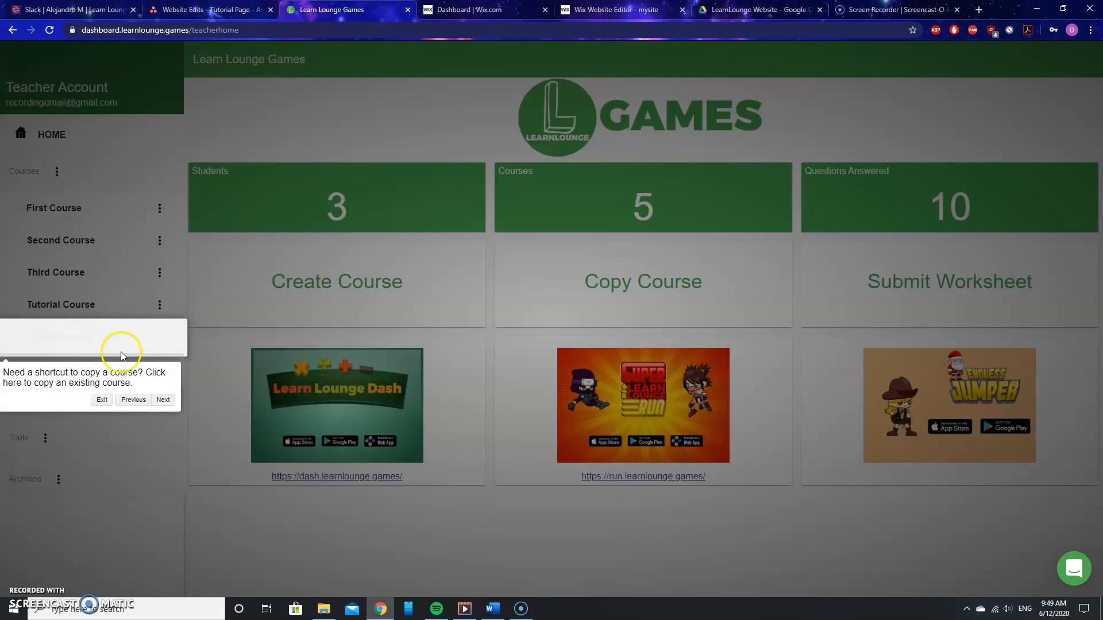
click(94, 372)
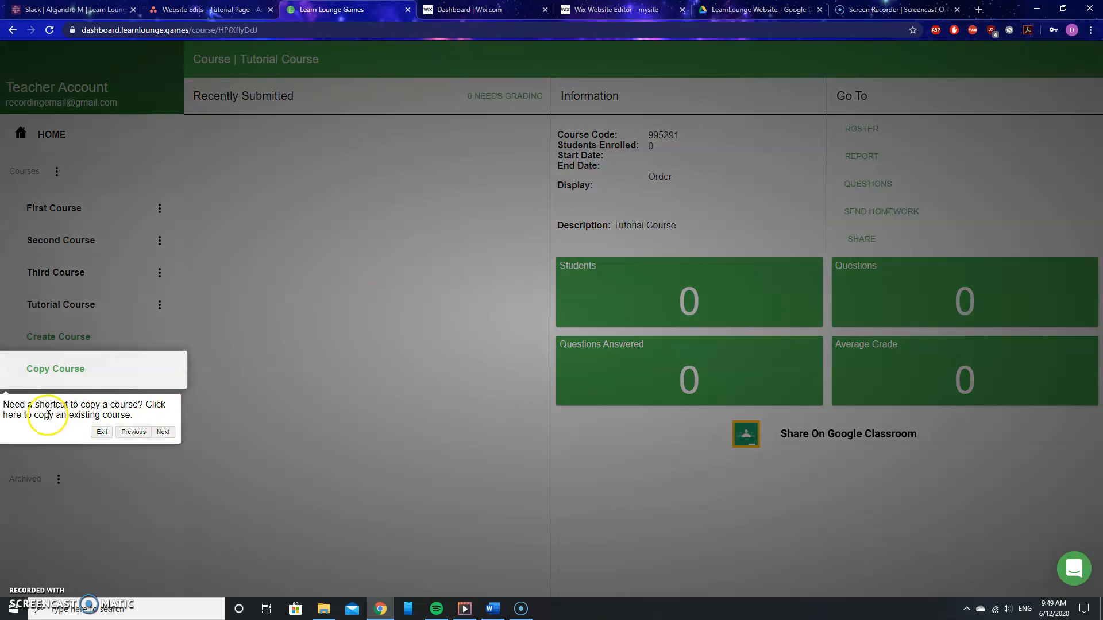
click(163, 432)
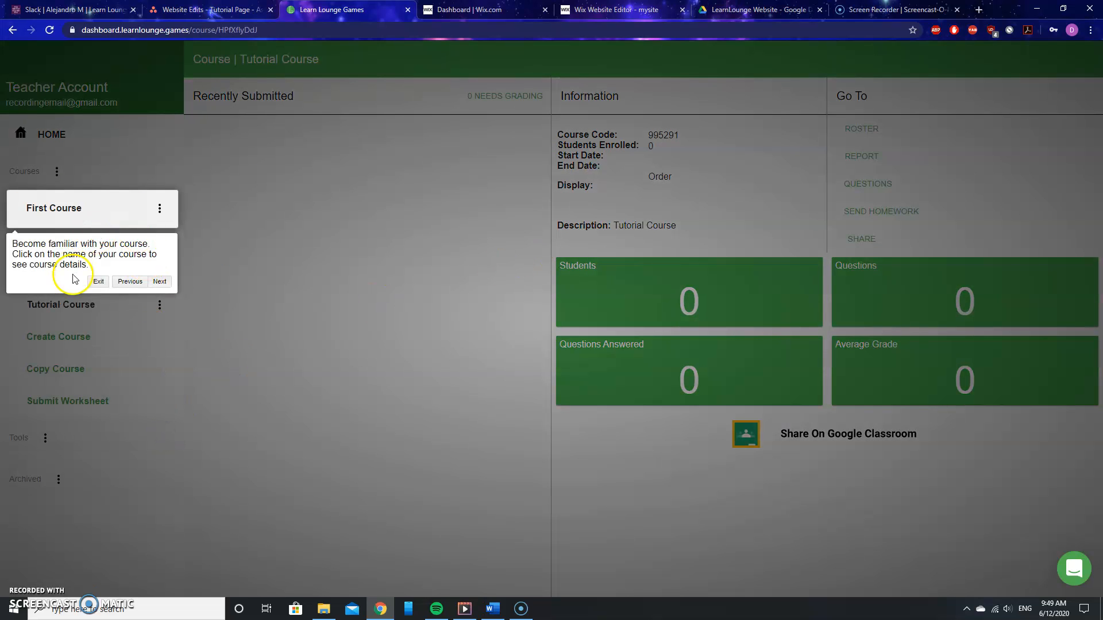
click(161, 281)
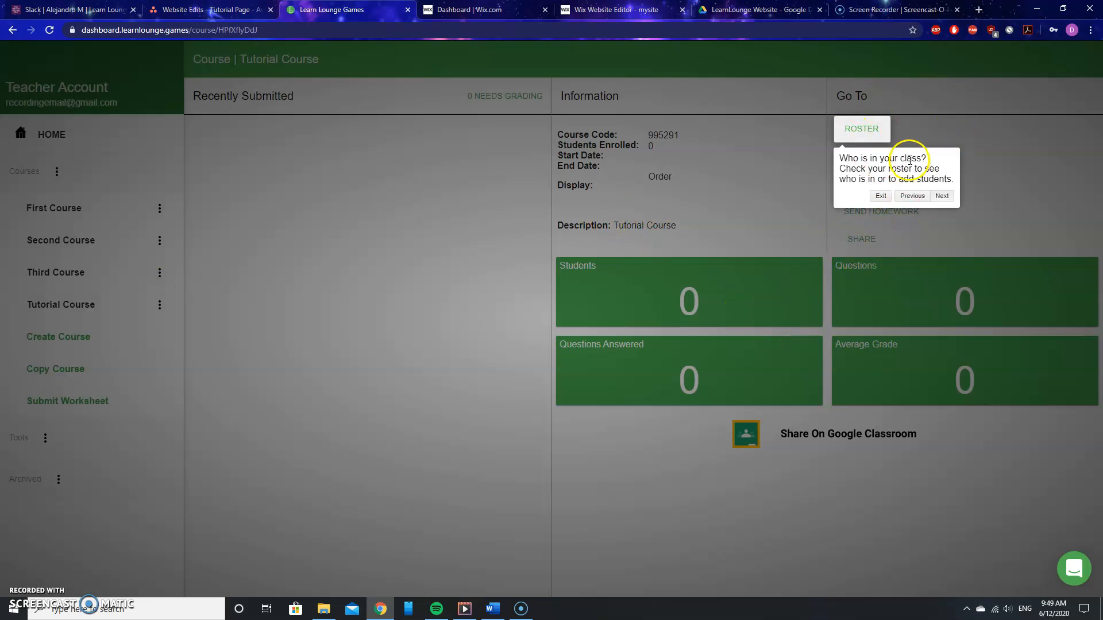
- Continue the guided tour through the course page's Roster, Report, Questions, Send Homework and Share links, then dismiss it
click(944, 197)
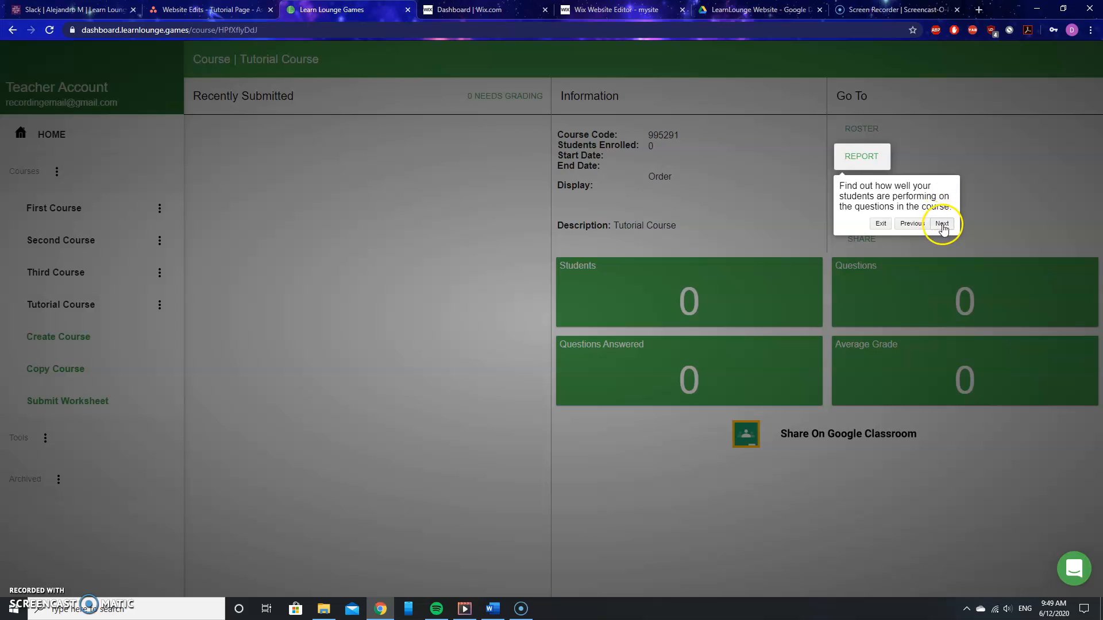
click(943, 225)
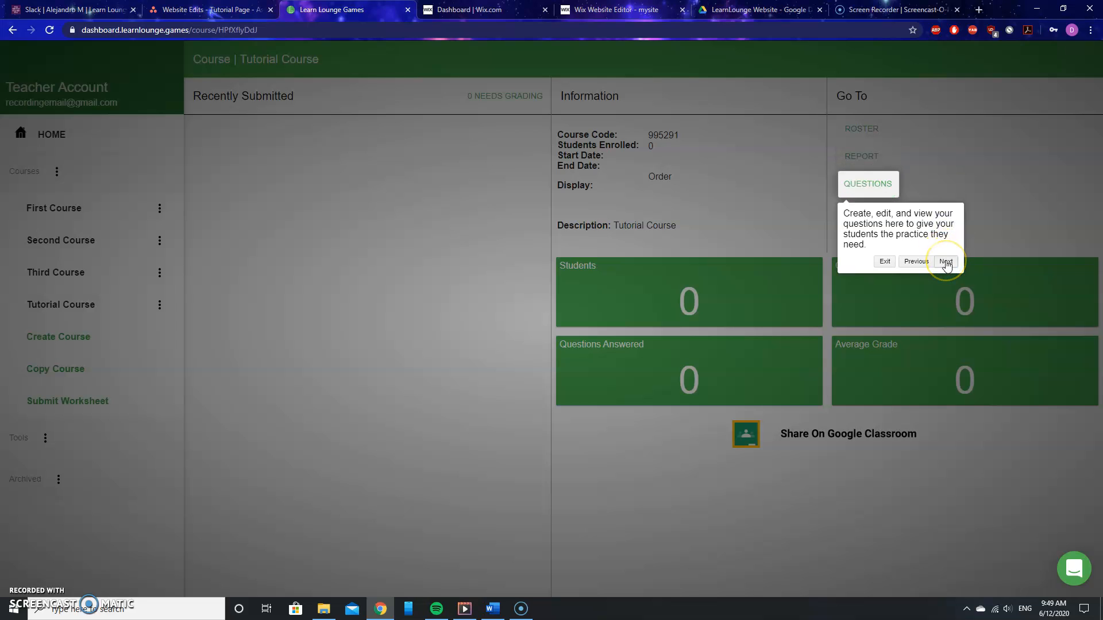
click(945, 262)
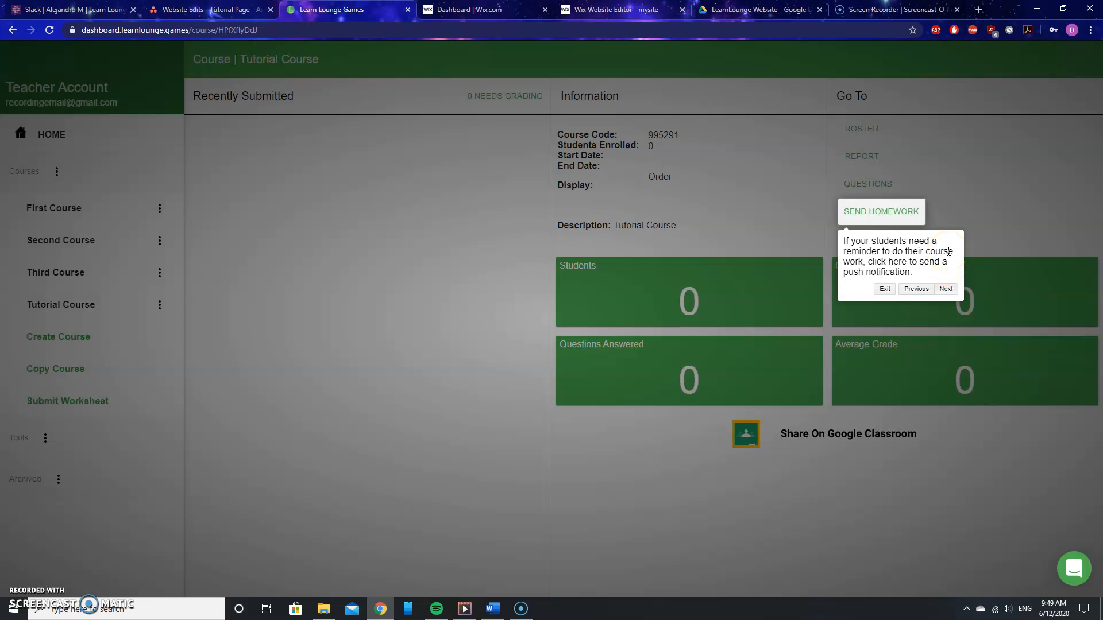
click(946, 288)
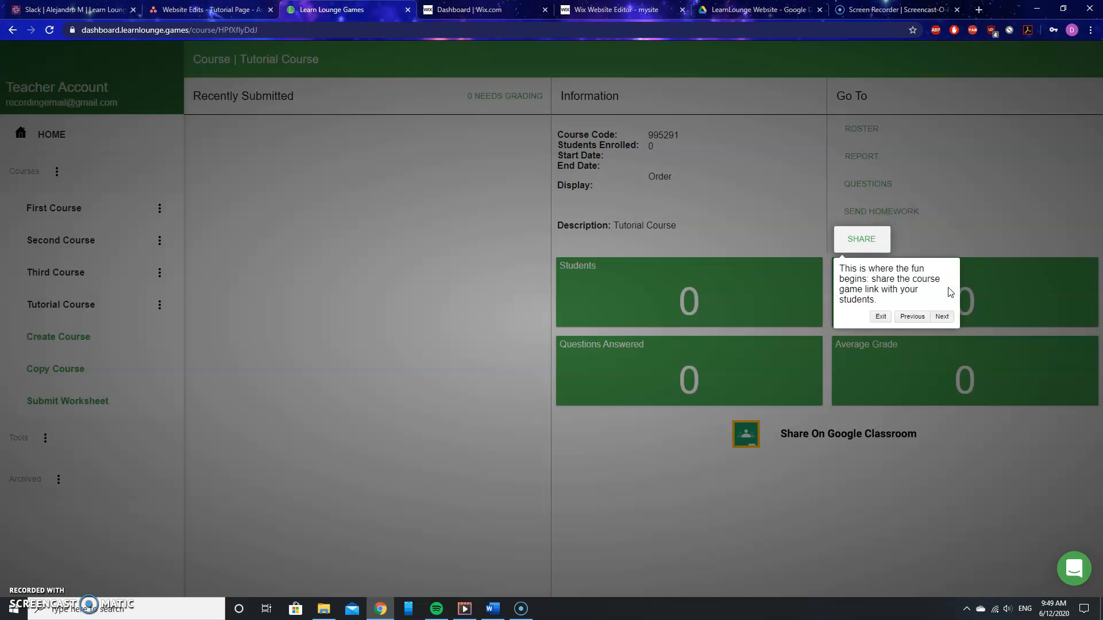
click(942, 316)
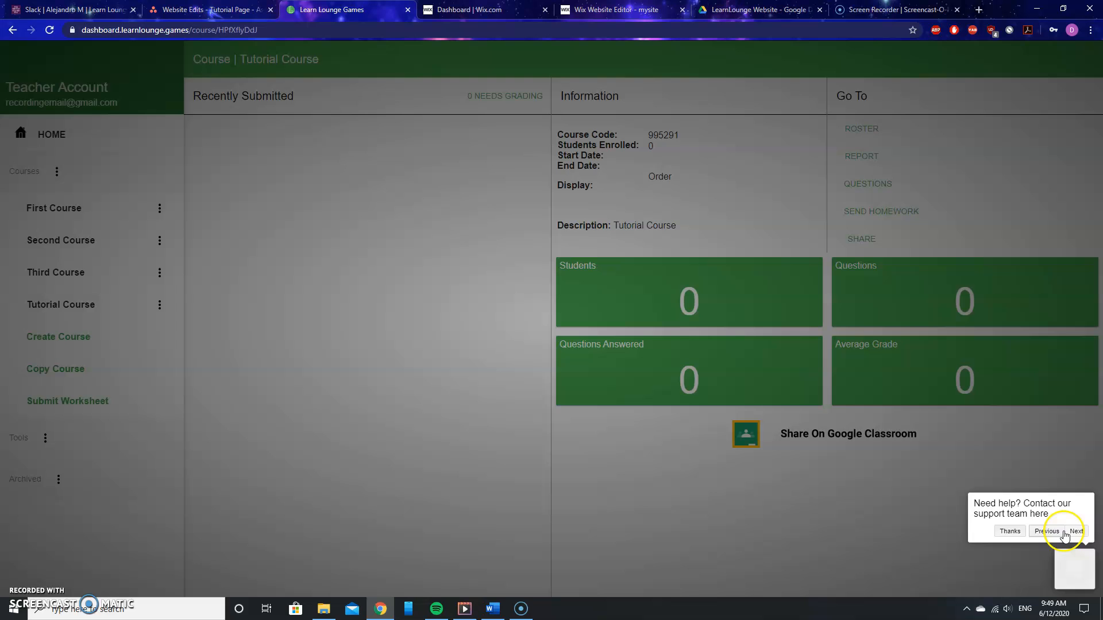
click(1010, 531)
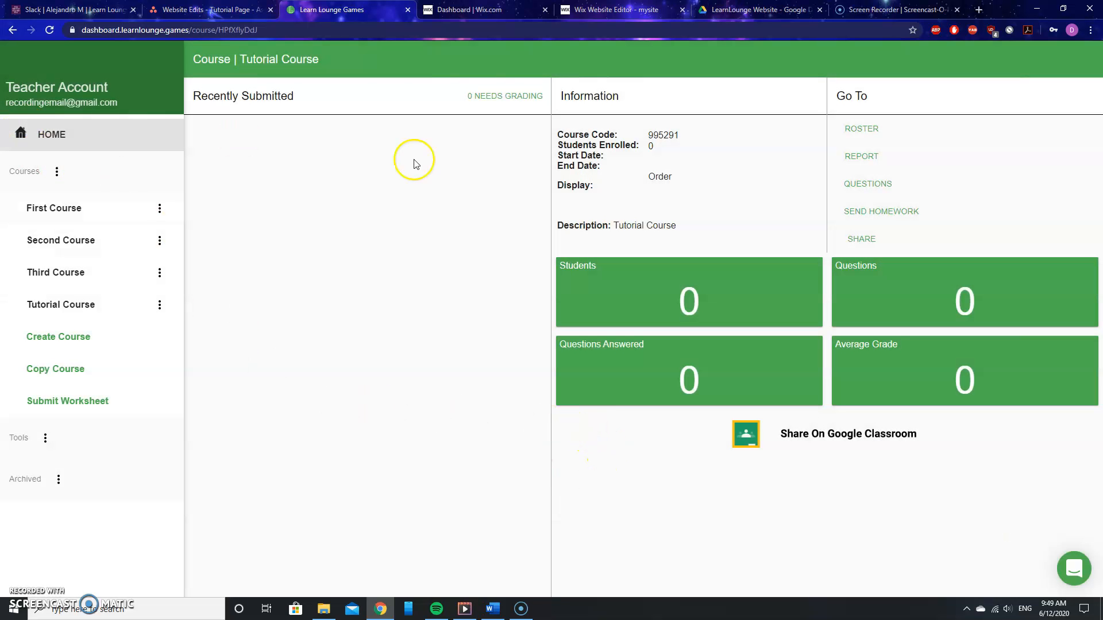
- Return to the home dashboard and collapse and re-expand the Courses list
click(51, 134)
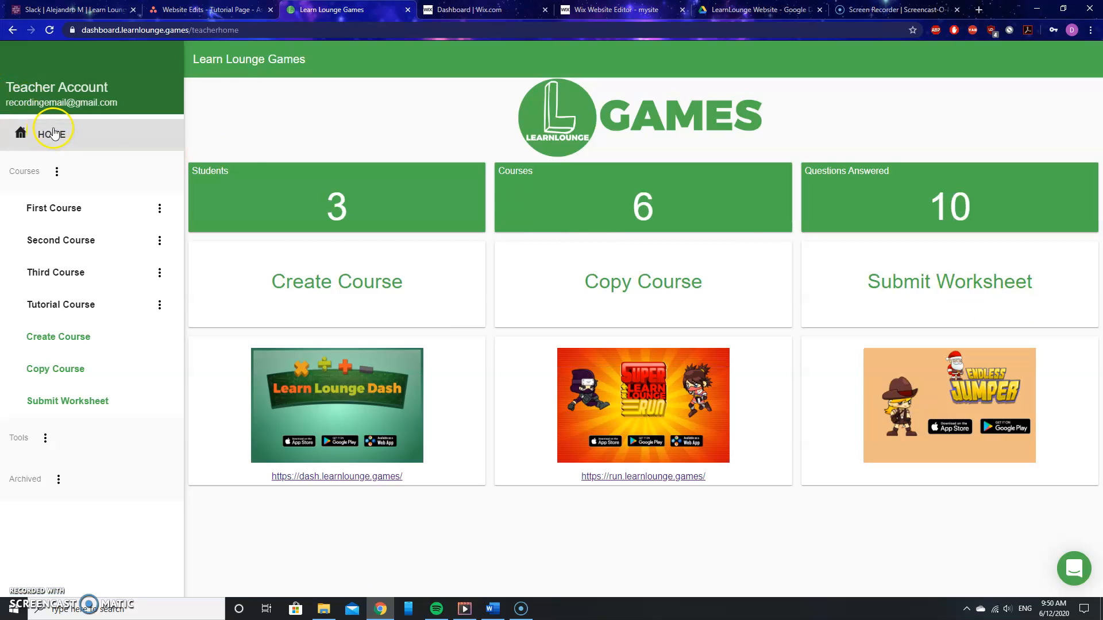
click(23, 171)
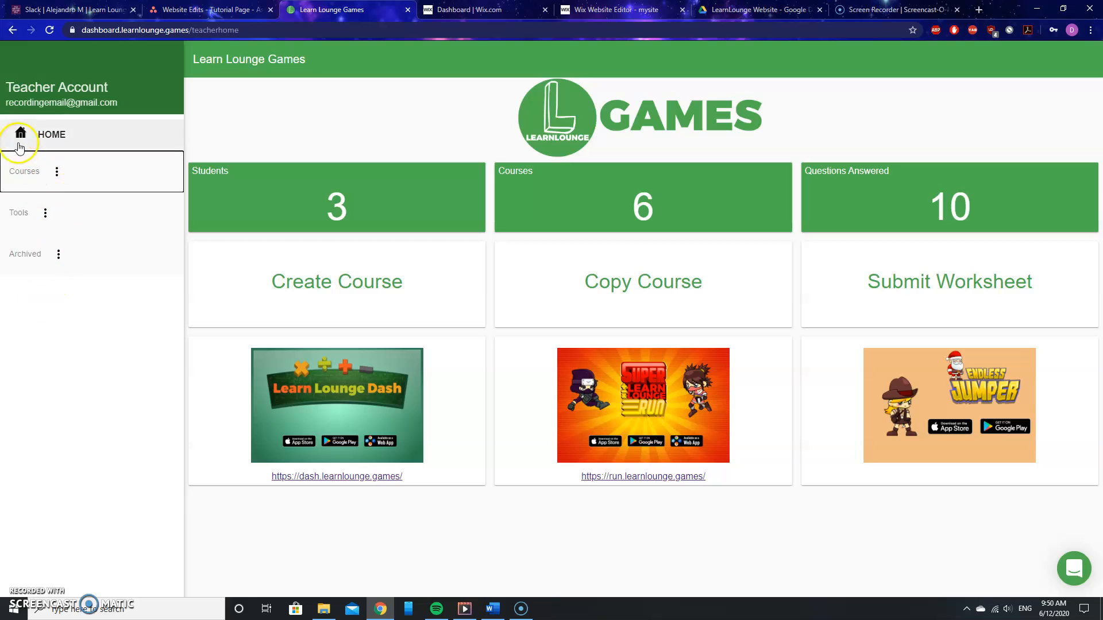
click(28, 167)
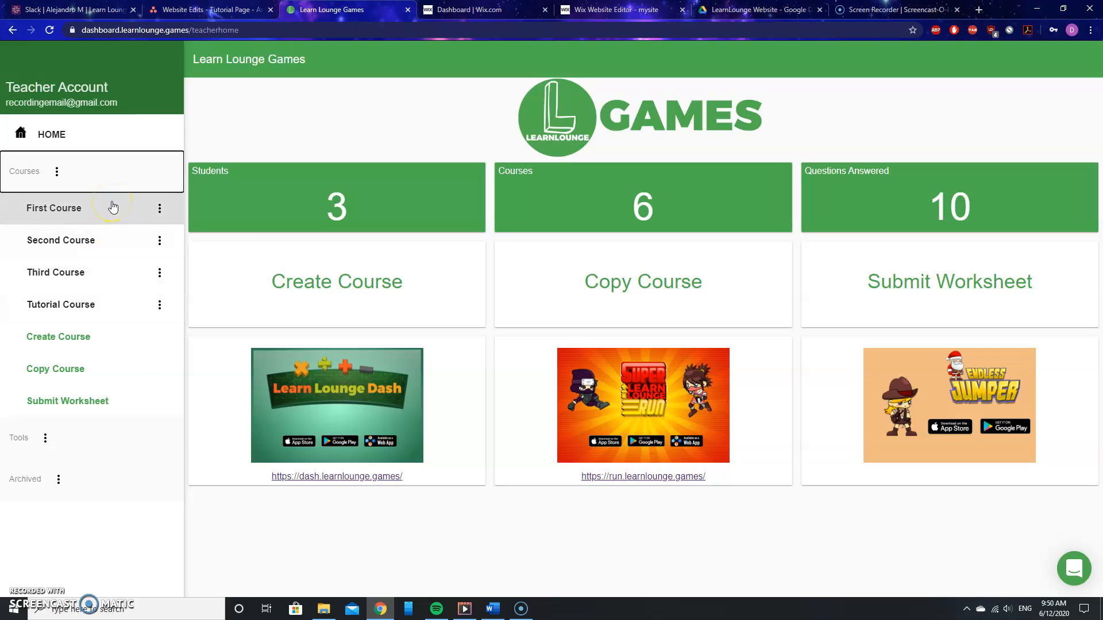
- Start creating a new course and set its title to Recording Course
click(70, 343)
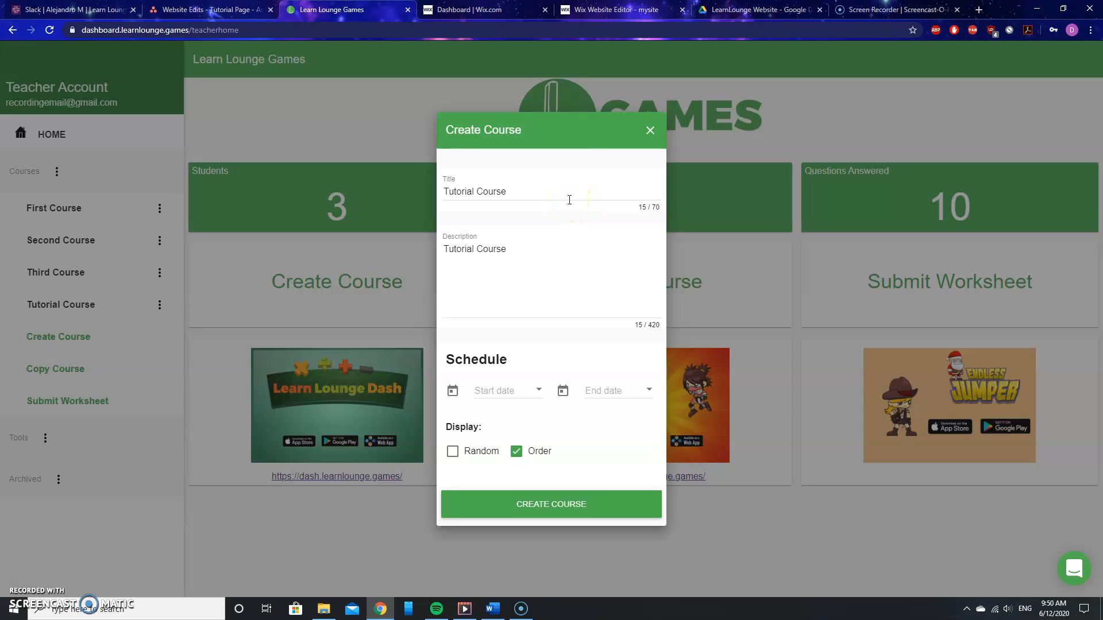
drag(517, 192, 367, 183)
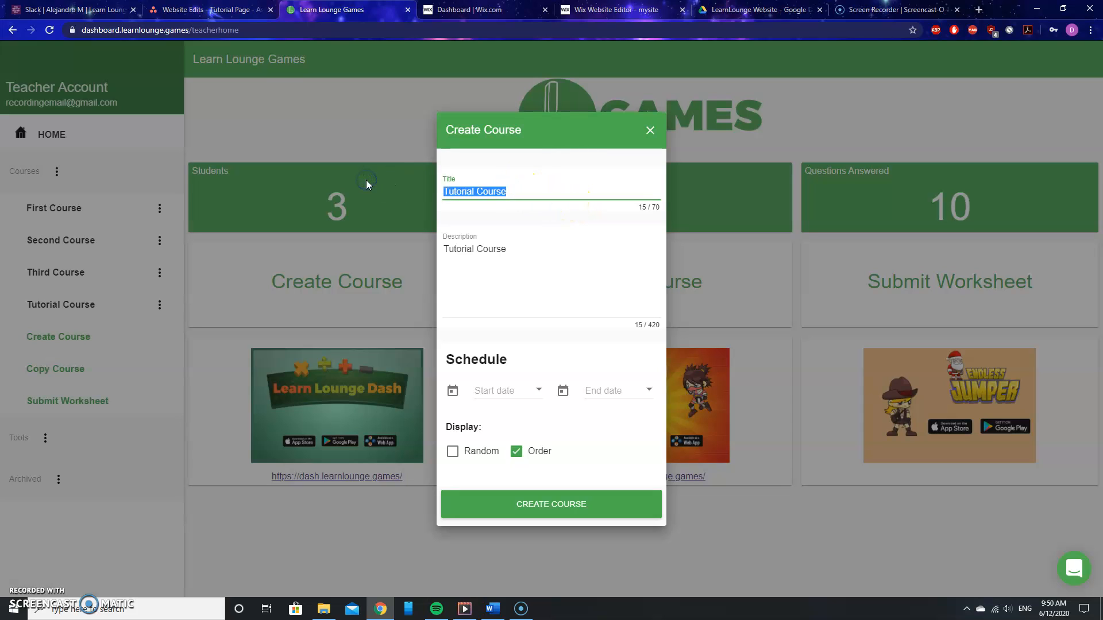
text(REcor)
key(BackSpace)
key(BackSpace)
key(BackSpace)
key(BackSpace)
text(ecro)
key(BackSpace)
key(BackSpace)
text(ording Course)
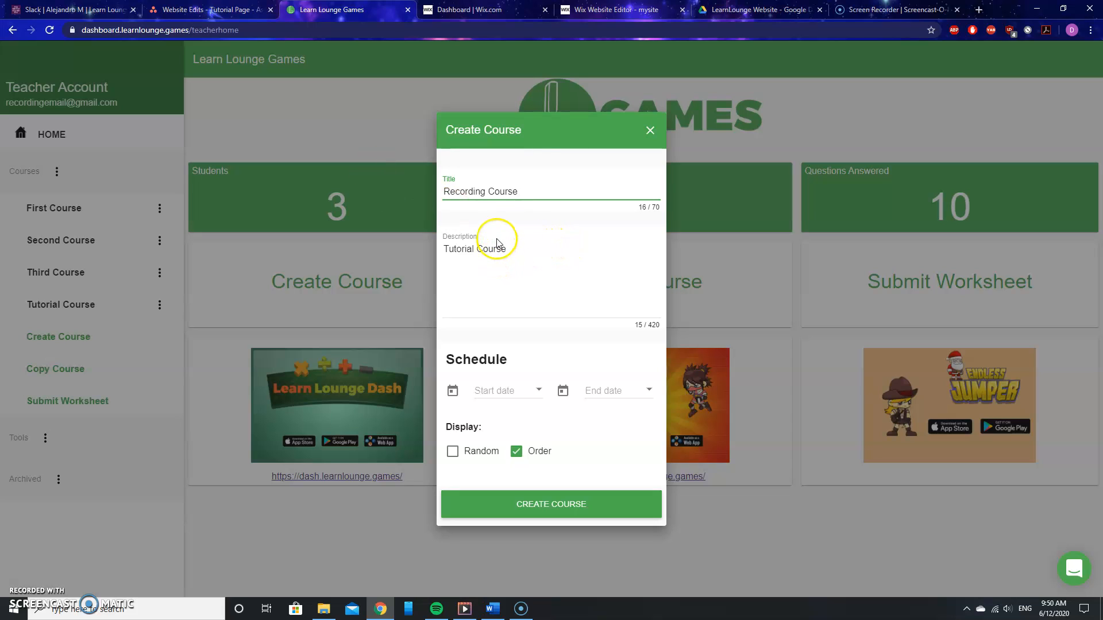
- Replace the course description with 9th grade math stuff
drag(519, 250, 416, 248)
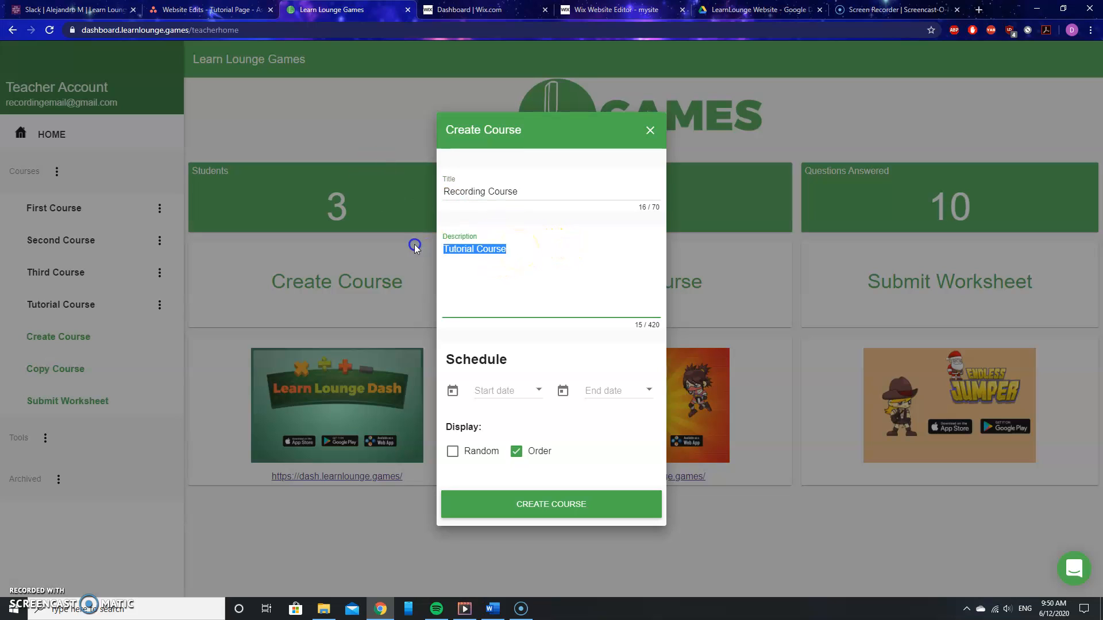
text(9th)
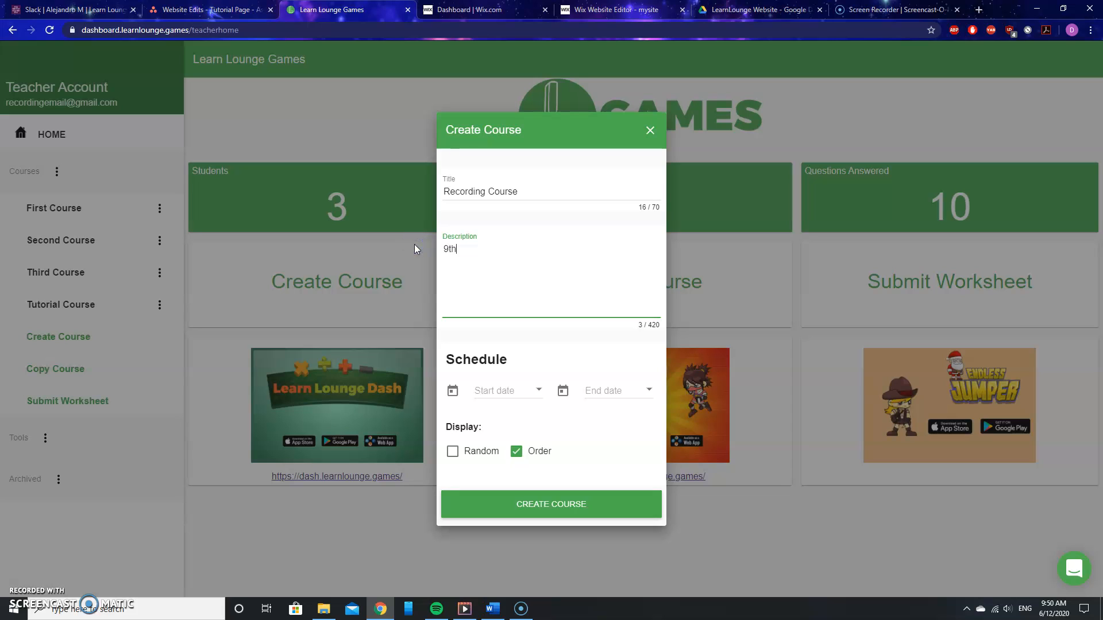
text( grade math stuff)
- Set the start date to 6/15/2020 and the end date to 6/19/2020, then create the course
click(538, 391)
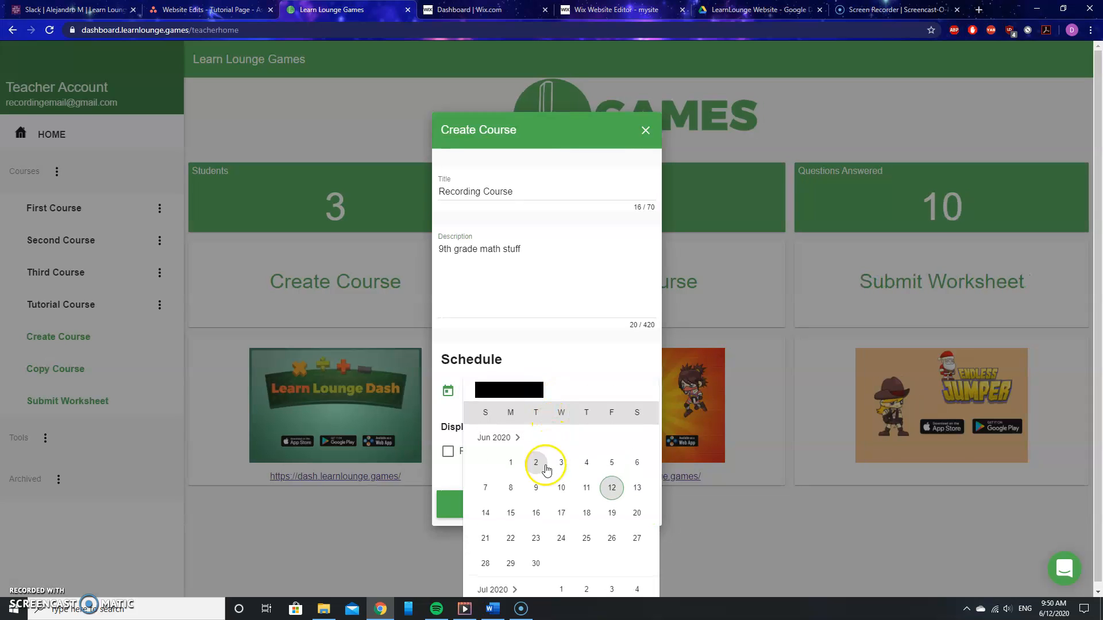
click(511, 513)
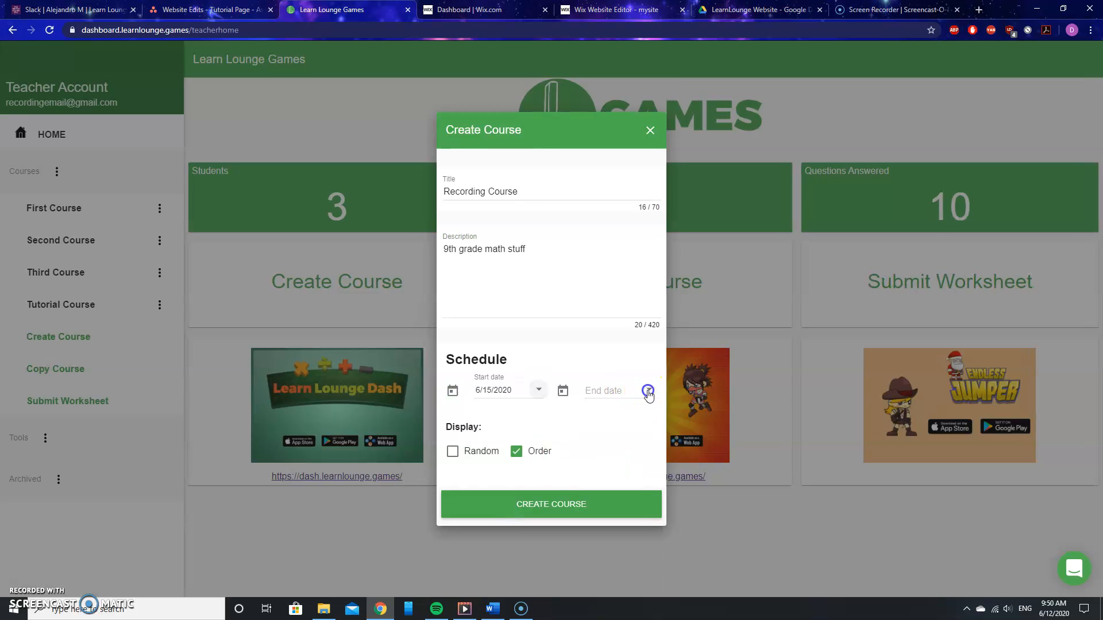
click(647, 389)
click(722, 510)
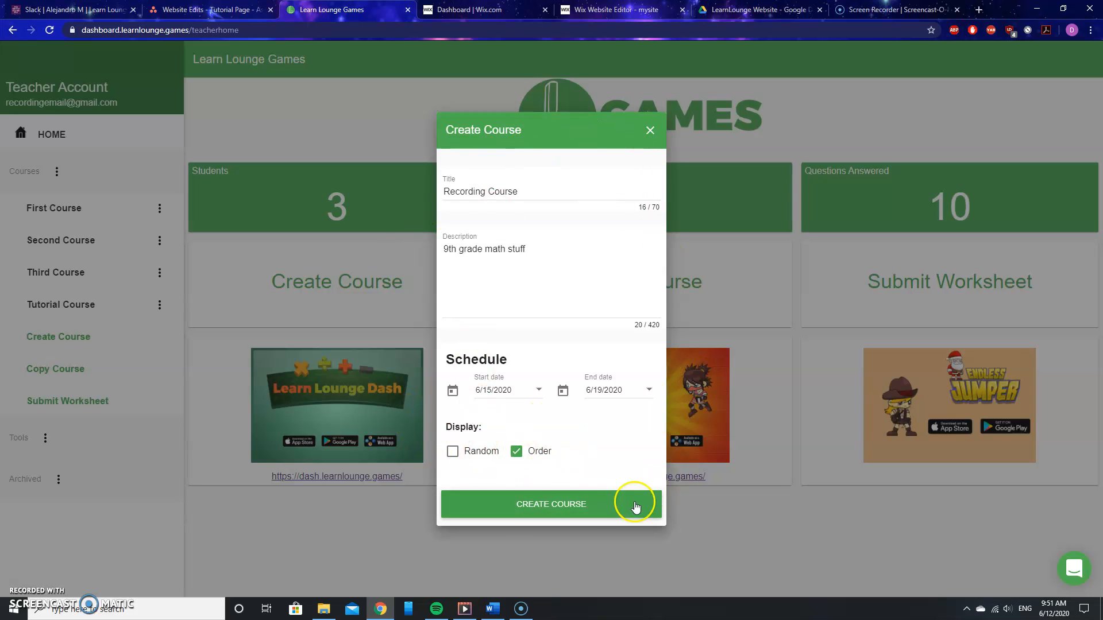
click(560, 505)
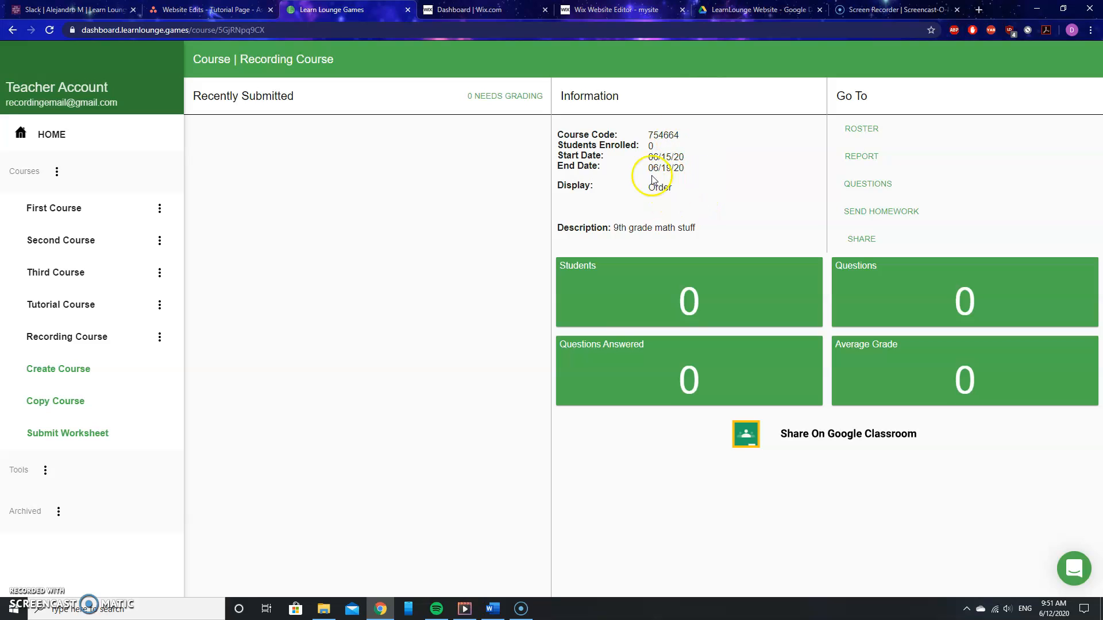
- Examine the new course's information: course code, students enrolled, start and end dates, and display order
drag(648, 135, 680, 135)
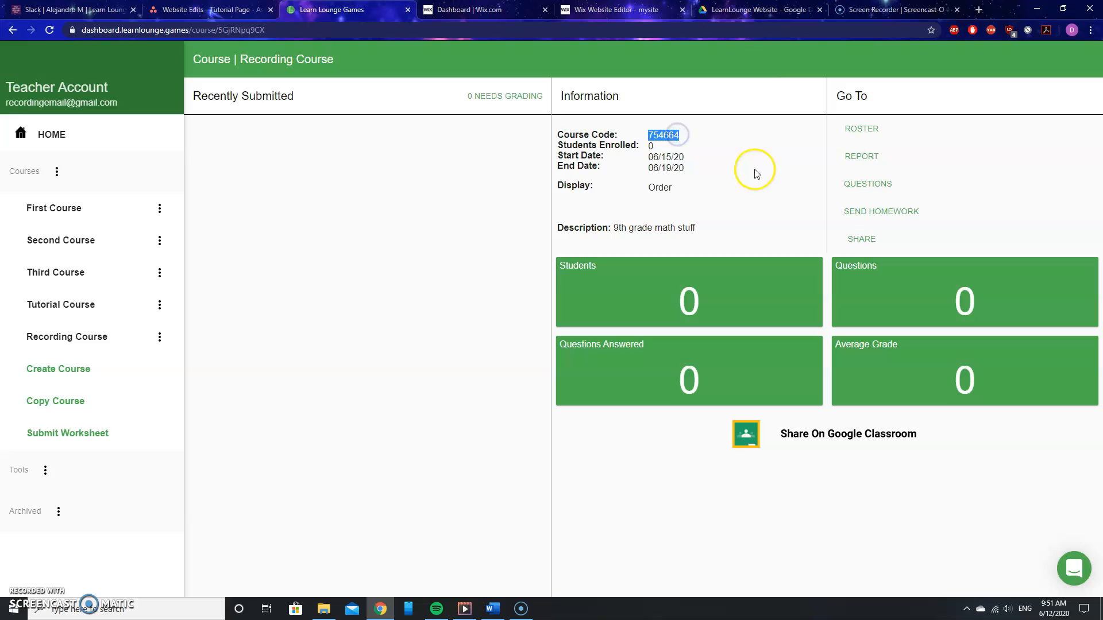
click(649, 147)
double_click(651, 146)
click(648, 168)
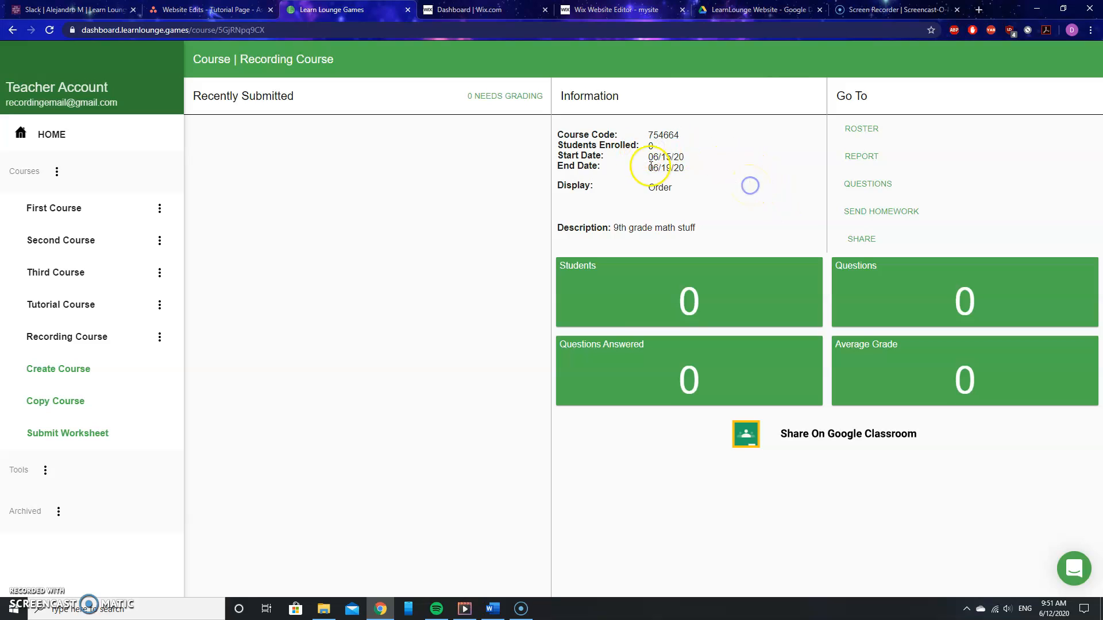
drag(685, 173, 655, 158)
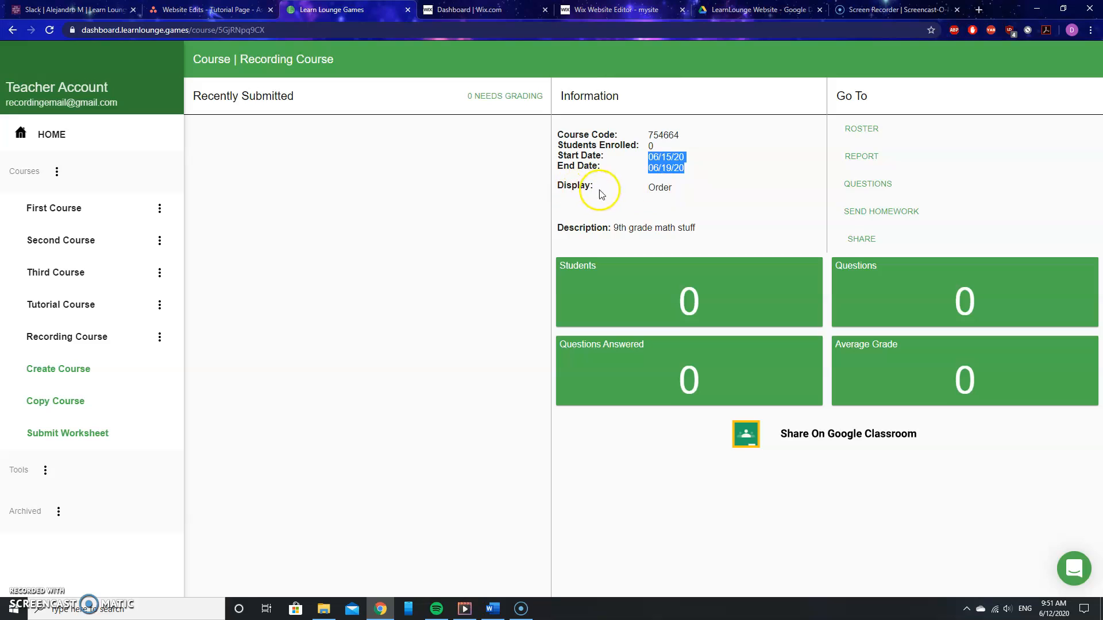
click(666, 188)
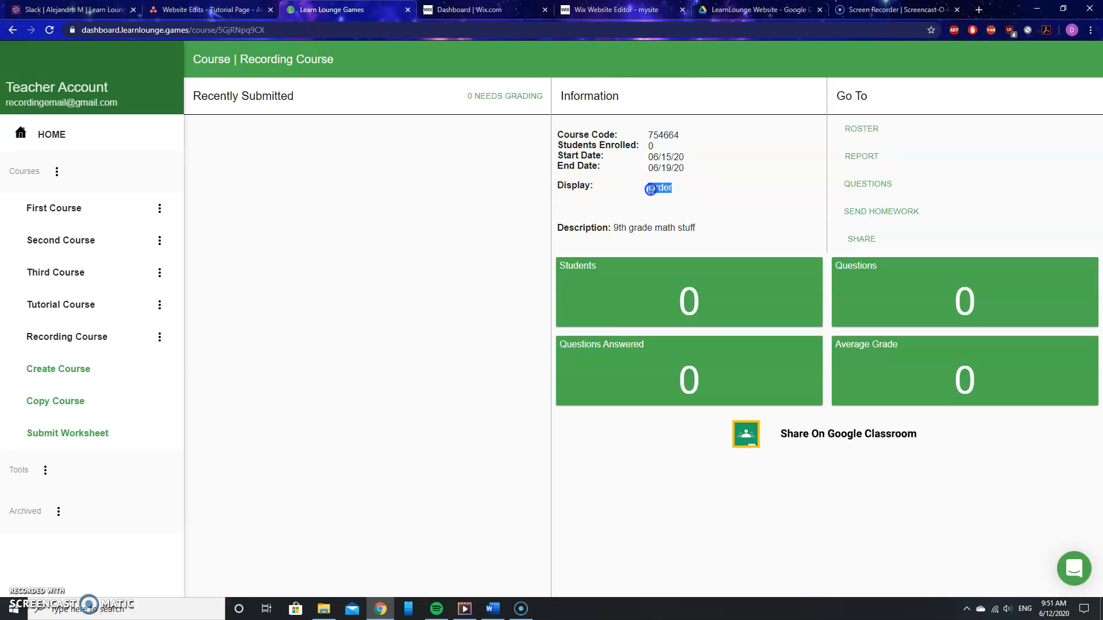
click(676, 190)
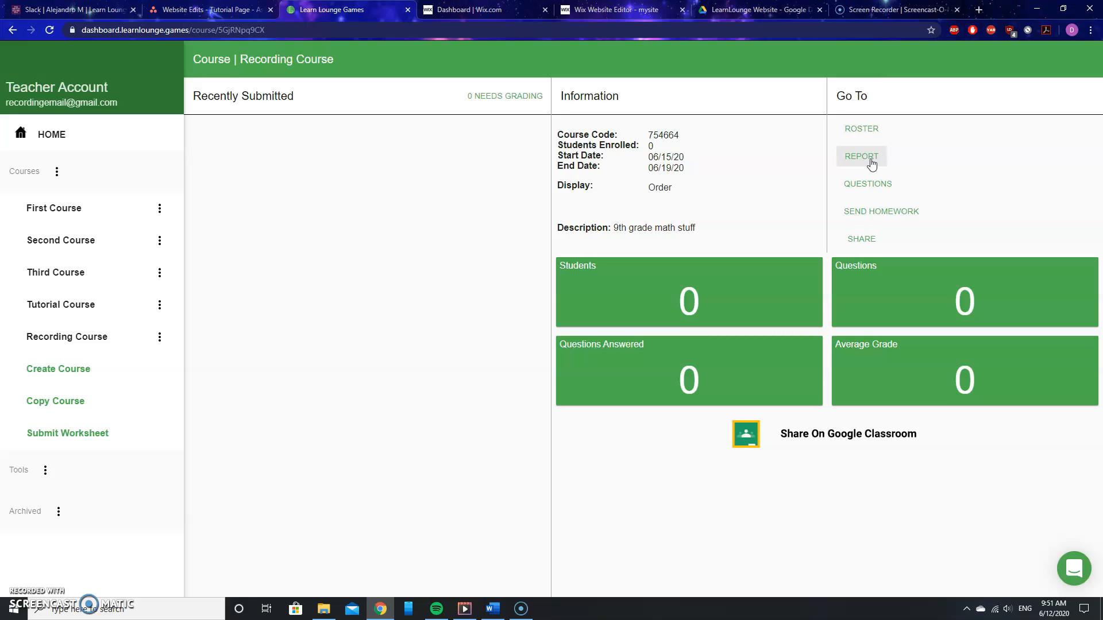
- Open the Recording Course's Questions page from its Go To links
click(873, 182)
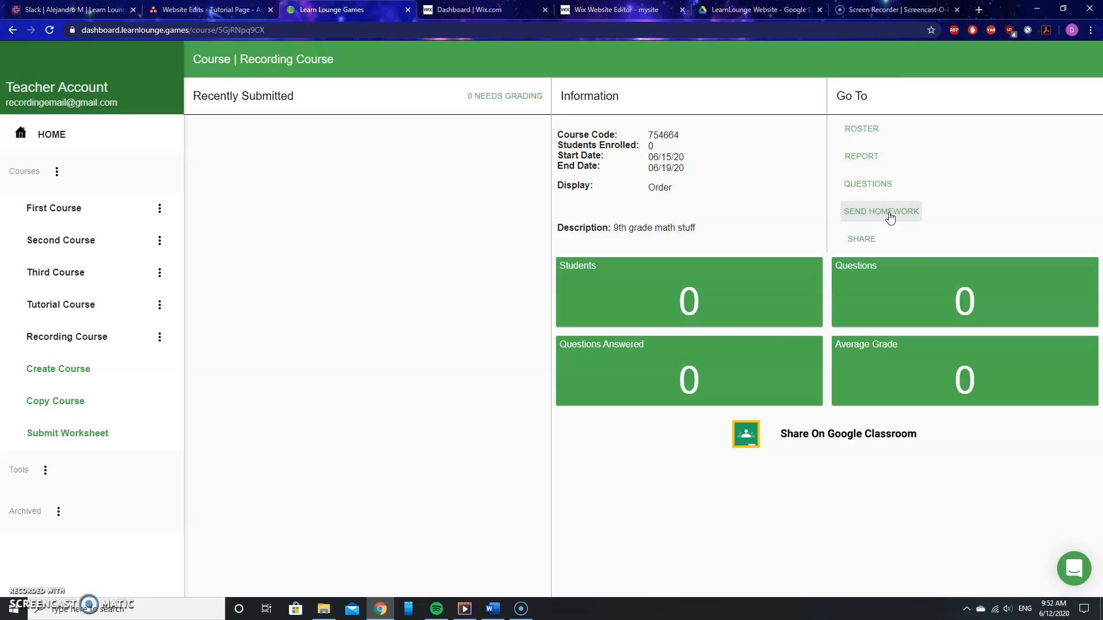
click(865, 244)
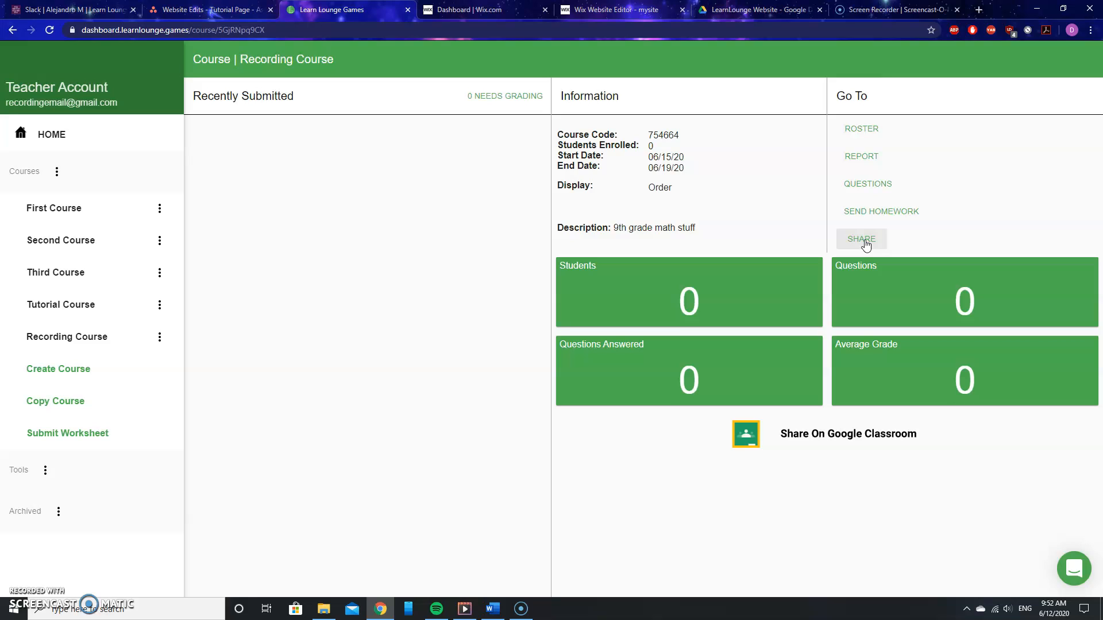
click(875, 191)
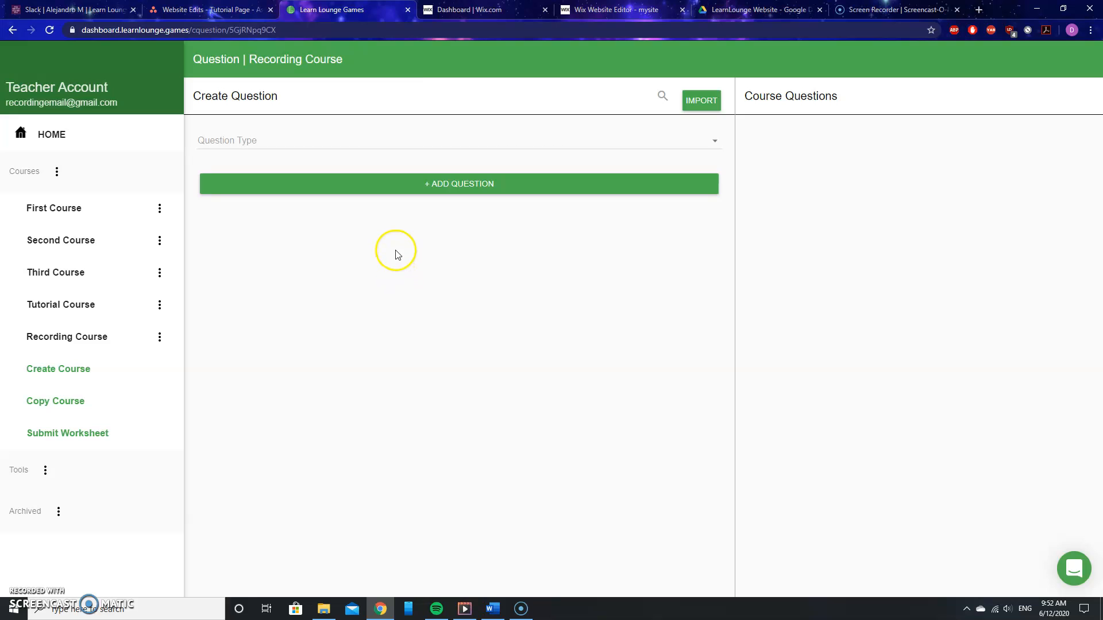
- Choose Multiple Choice as the question type and open the question editor for the question text
click(255, 148)
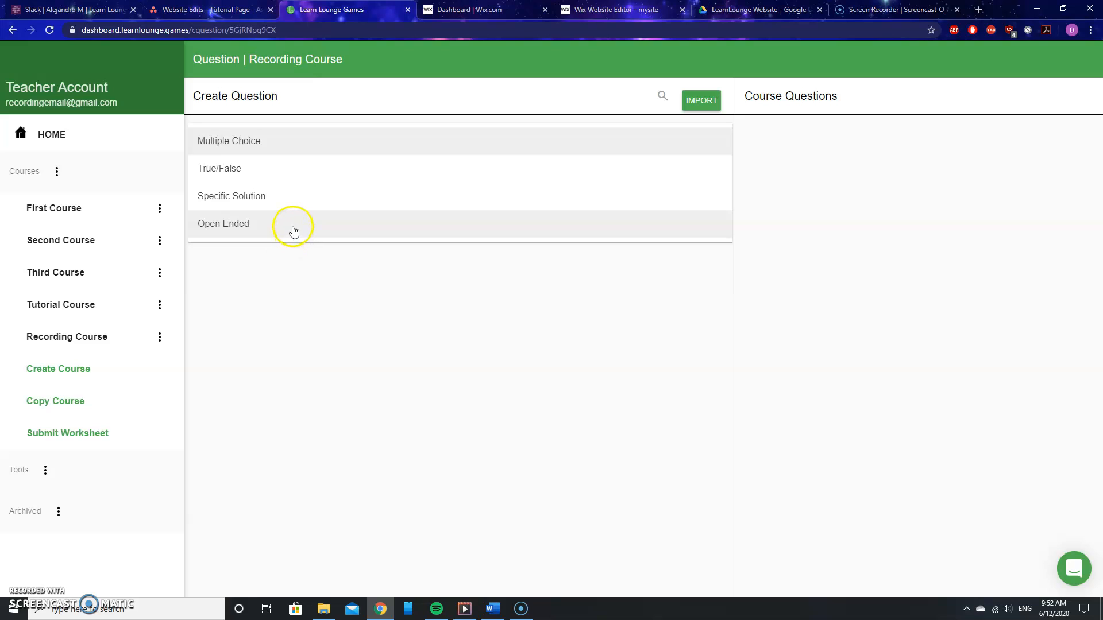
click(265, 143)
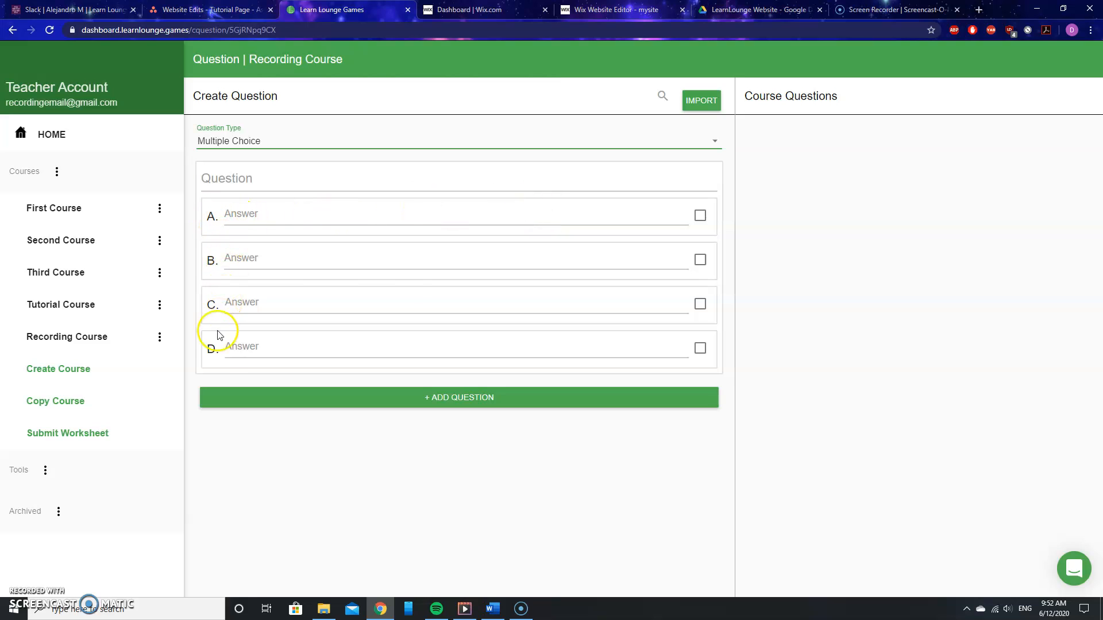
click(229, 179)
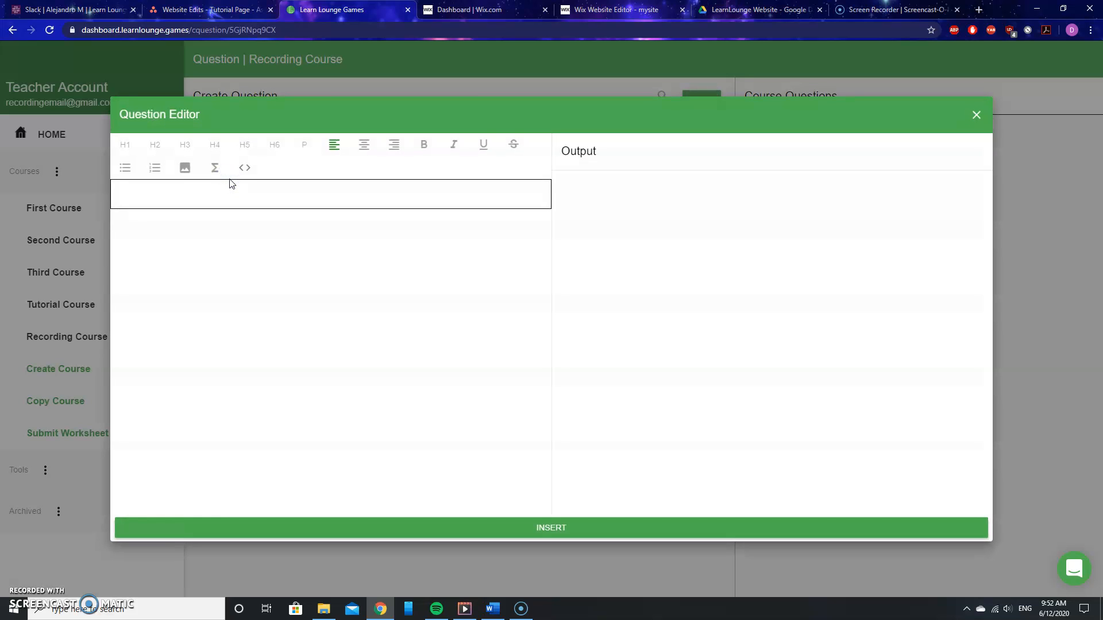
- Enter the question text "I have $20 and I spend $8 on a movie ticket. How much do I have left?" and insert it
click(176, 191)
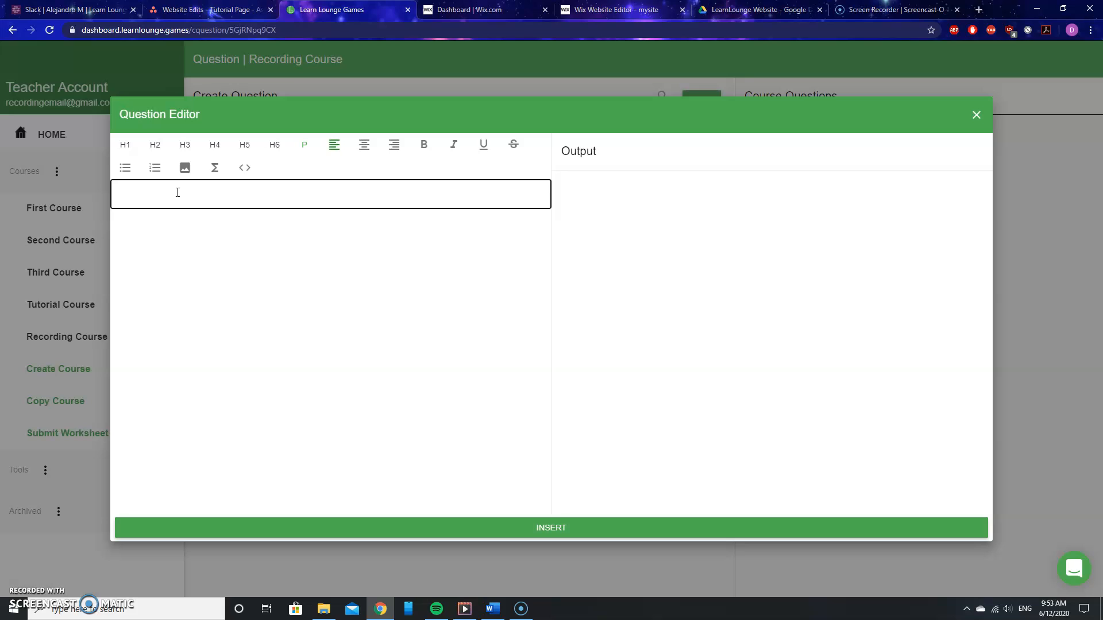
text(I have $20 and I spend $)
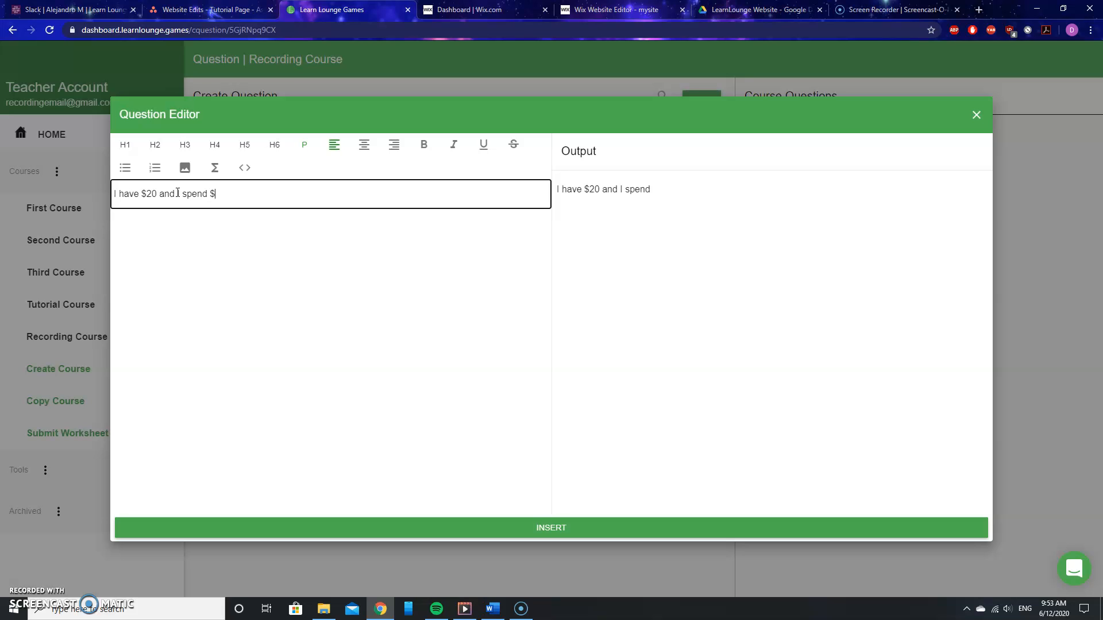
text(8 on a movie tik)
text(ket. How much do I have left?)
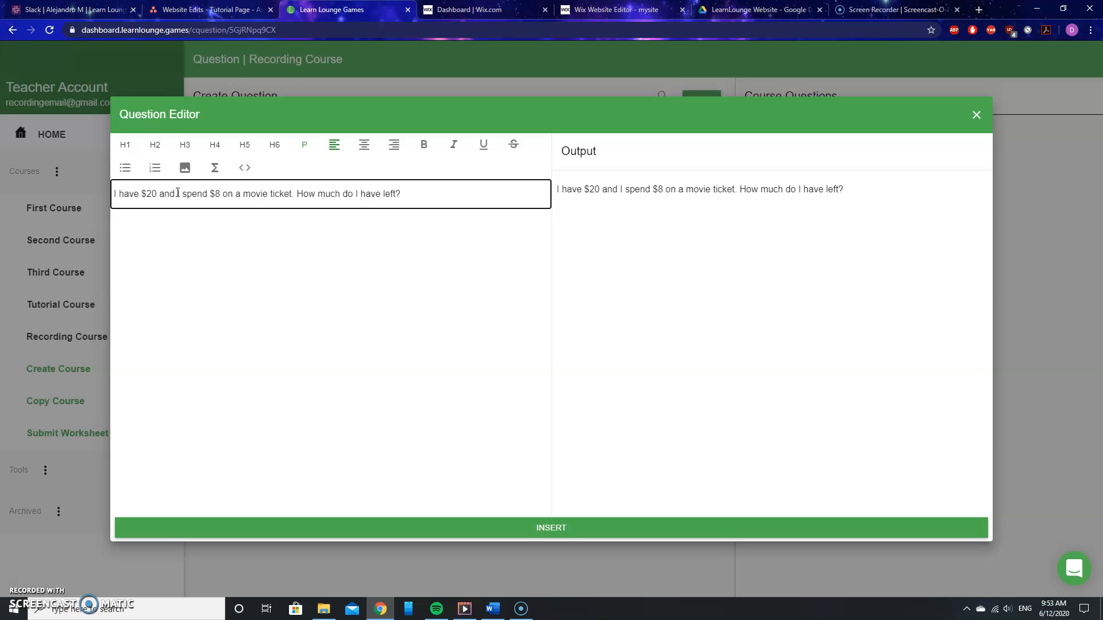
click(550, 528)
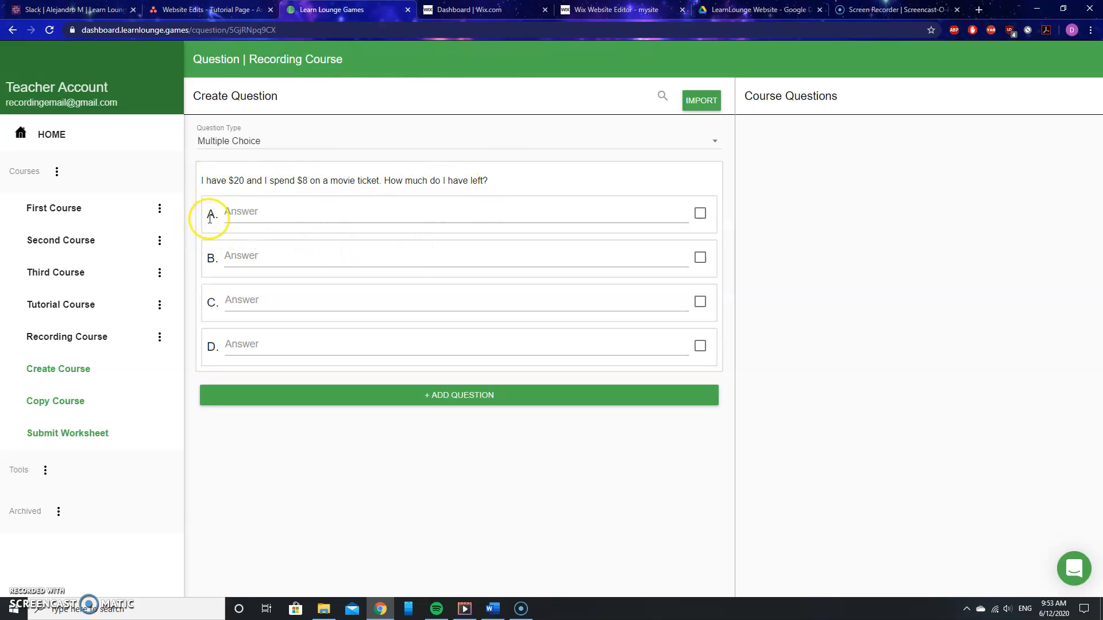
- Set answer choices A and B to $8 and $10
click(231, 217)
click(206, 198)
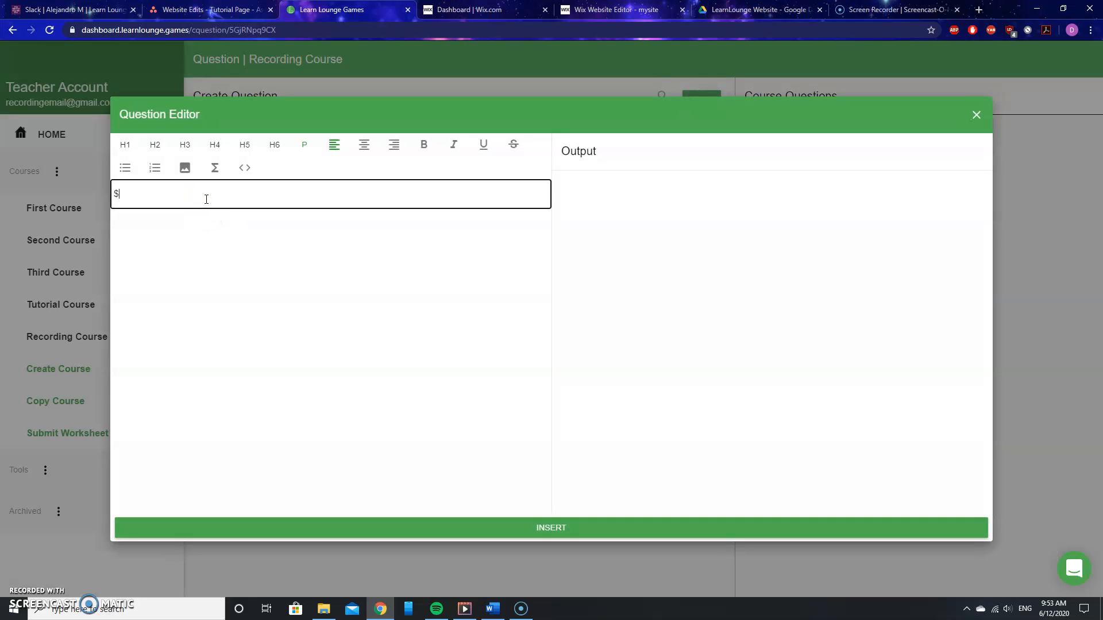
click(573, 527)
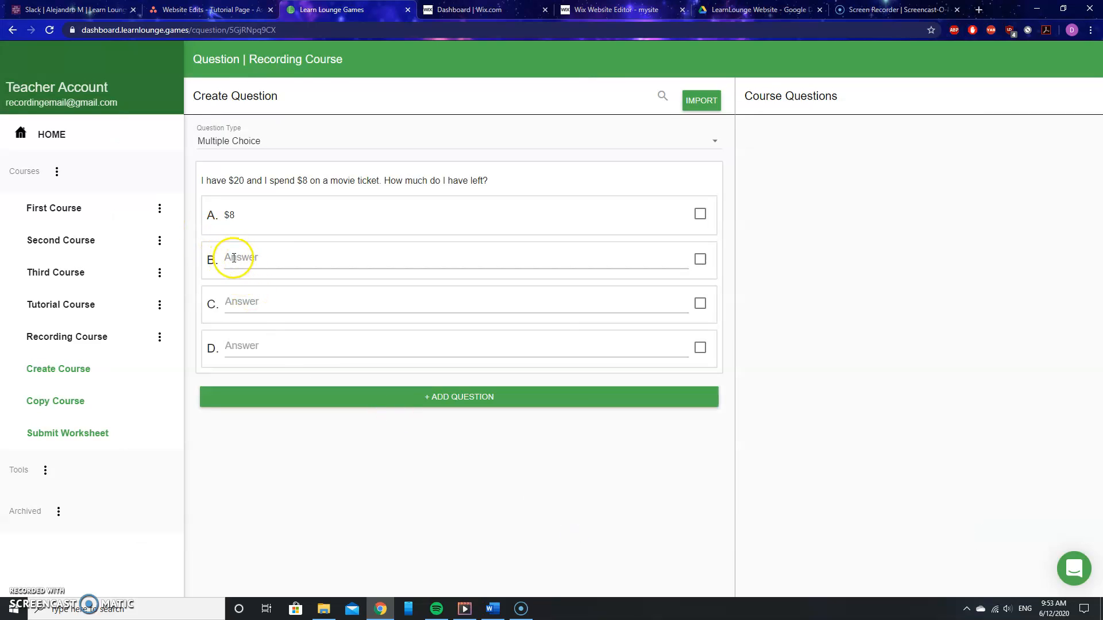
click(233, 260)
click(202, 200)
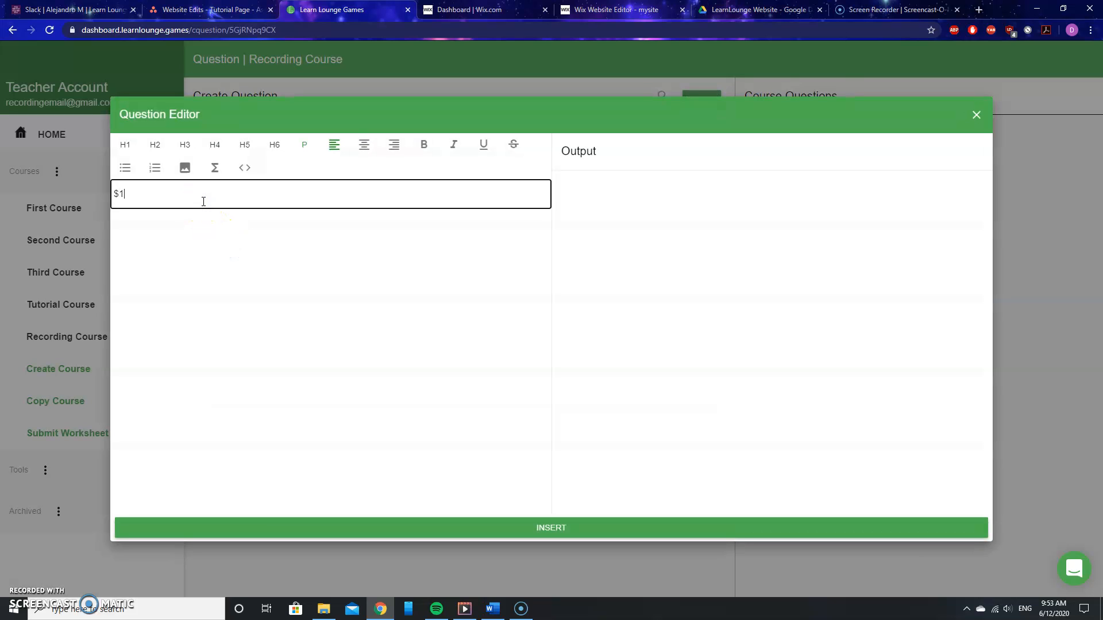
click(557, 528)
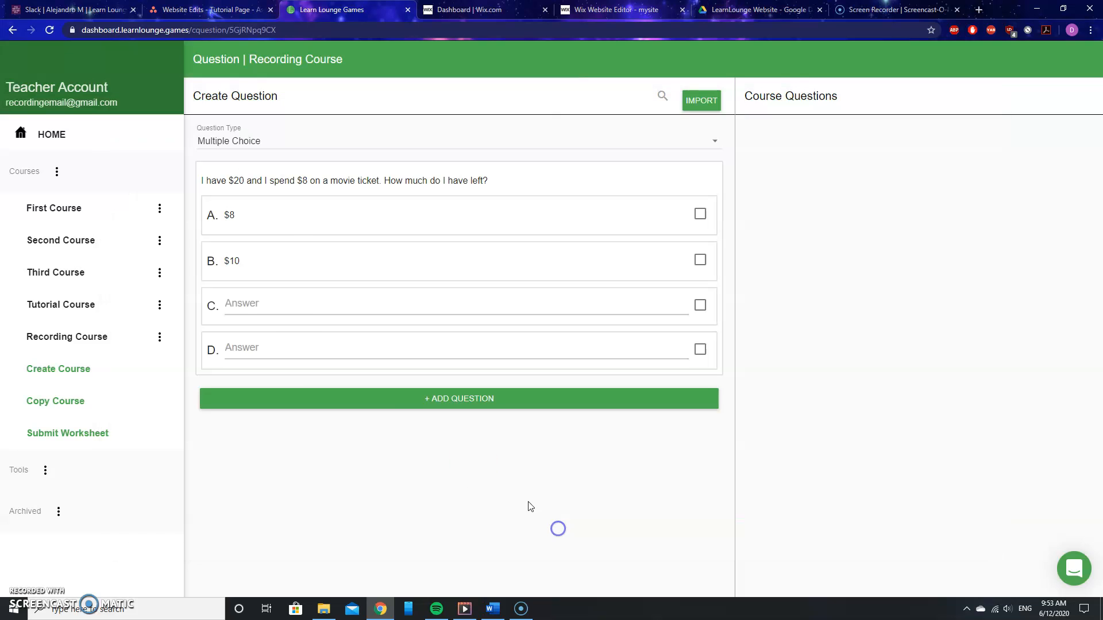
- Set answer choices C and D to $12 and $14
click(247, 299)
click(218, 199)
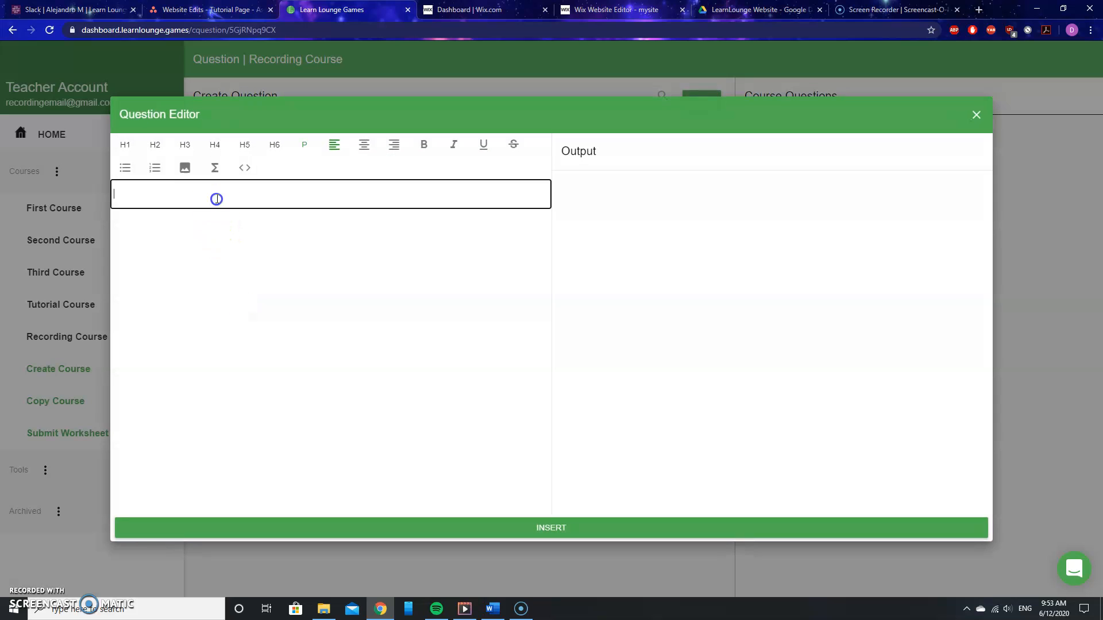
text($12)
click(540, 527)
click(257, 353)
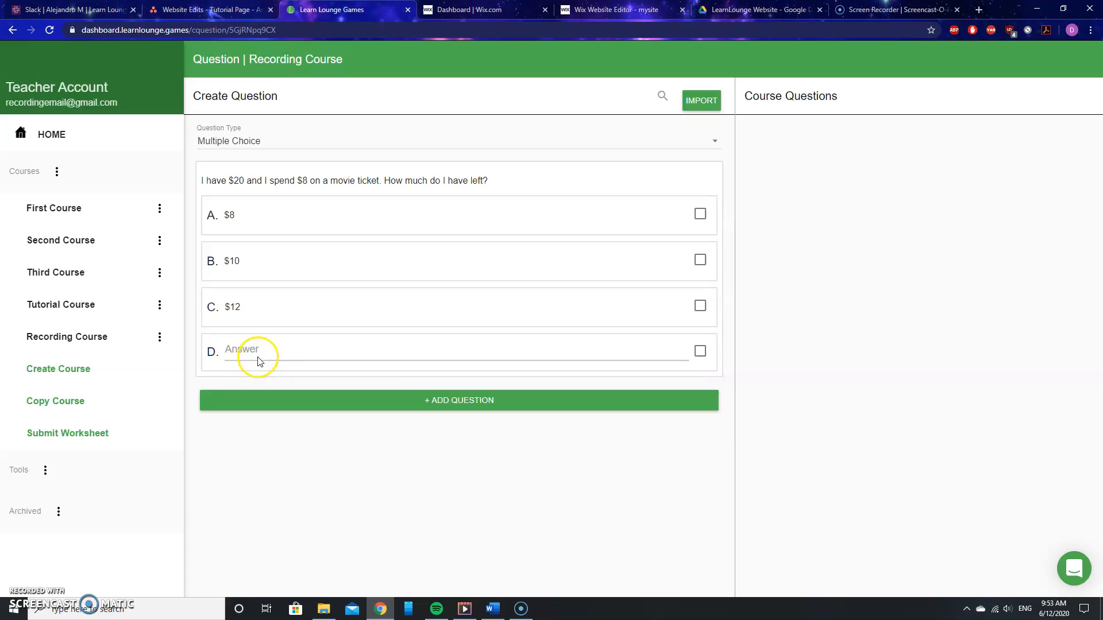
click(232, 204)
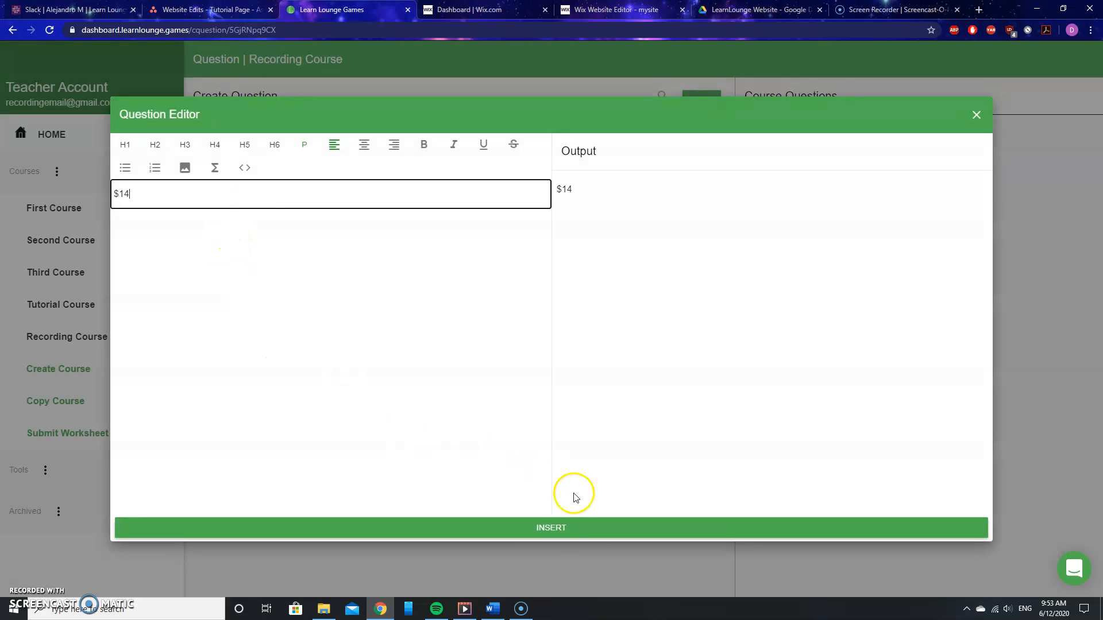
click(556, 529)
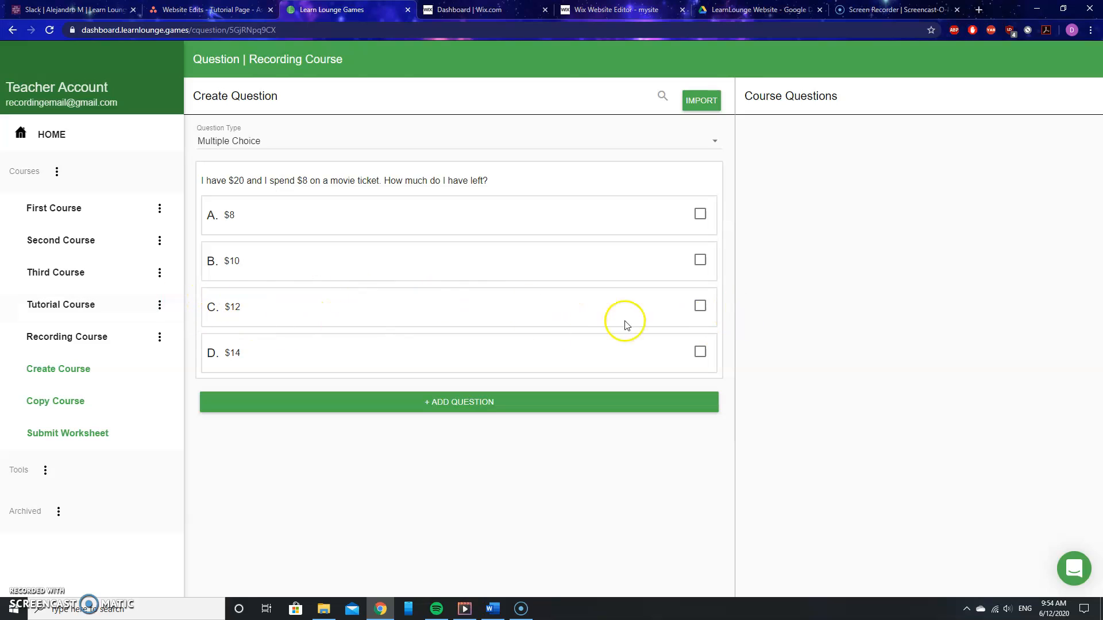
- Mark $12 as the correct answer and add the question to the course
click(700, 308)
click(480, 407)
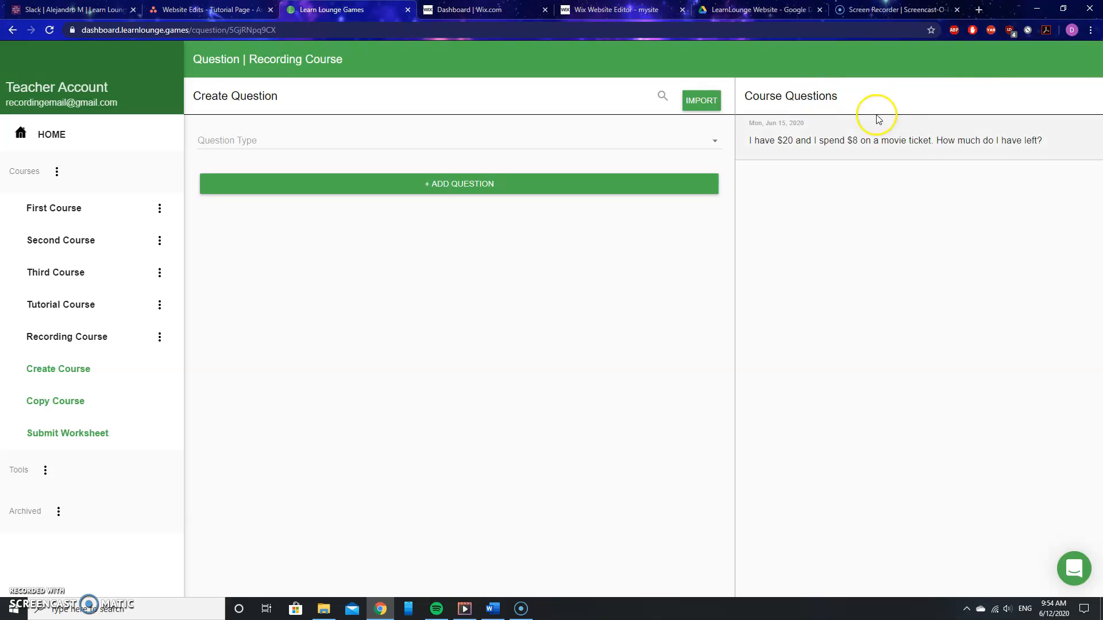
click(864, 158)
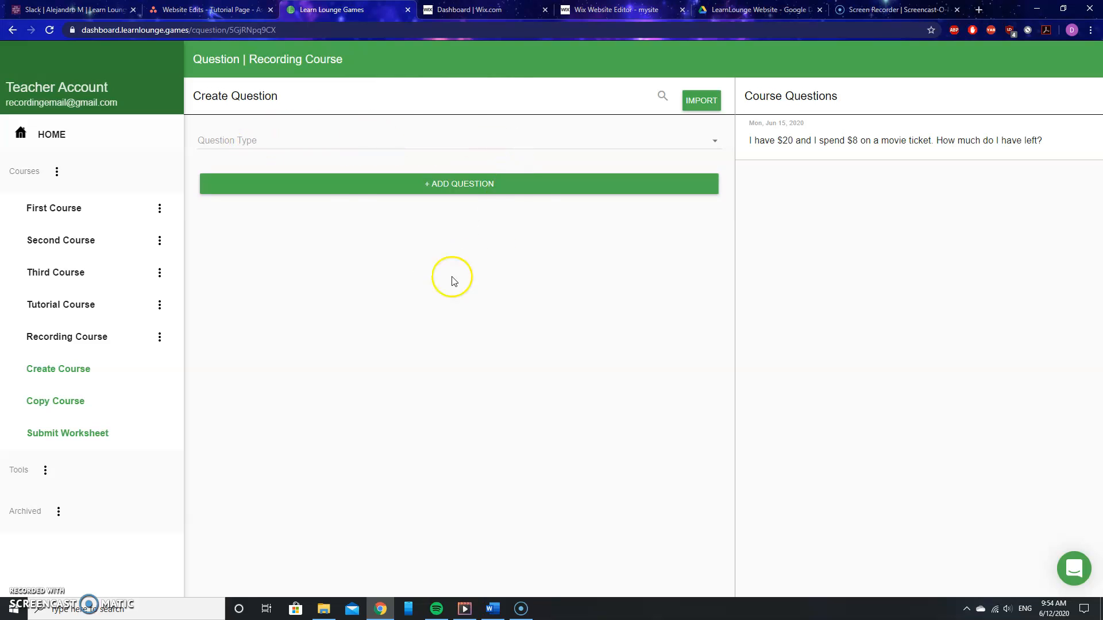
- Start a True/False question with the text "Chris likes Android phones."
click(239, 139)
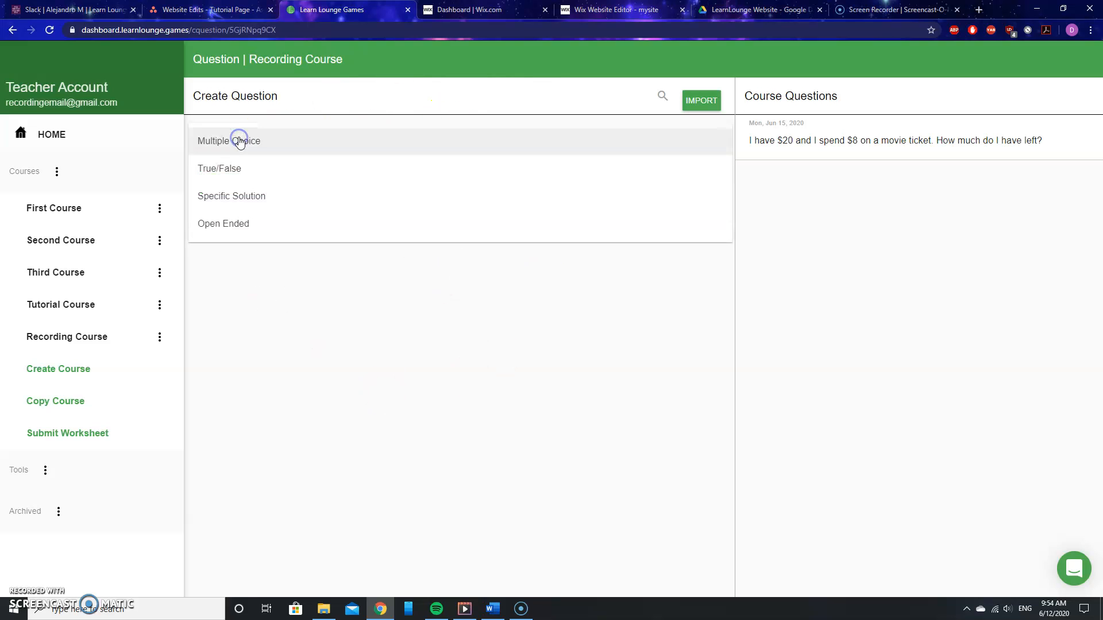
click(245, 171)
click(232, 178)
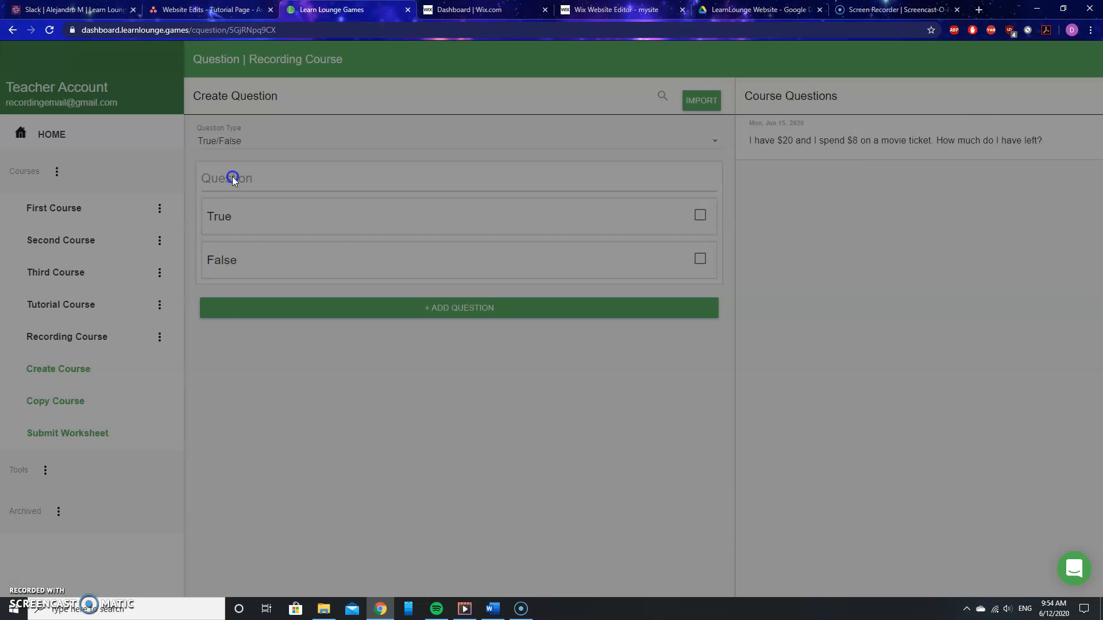
click(233, 187)
text(Chris likes )
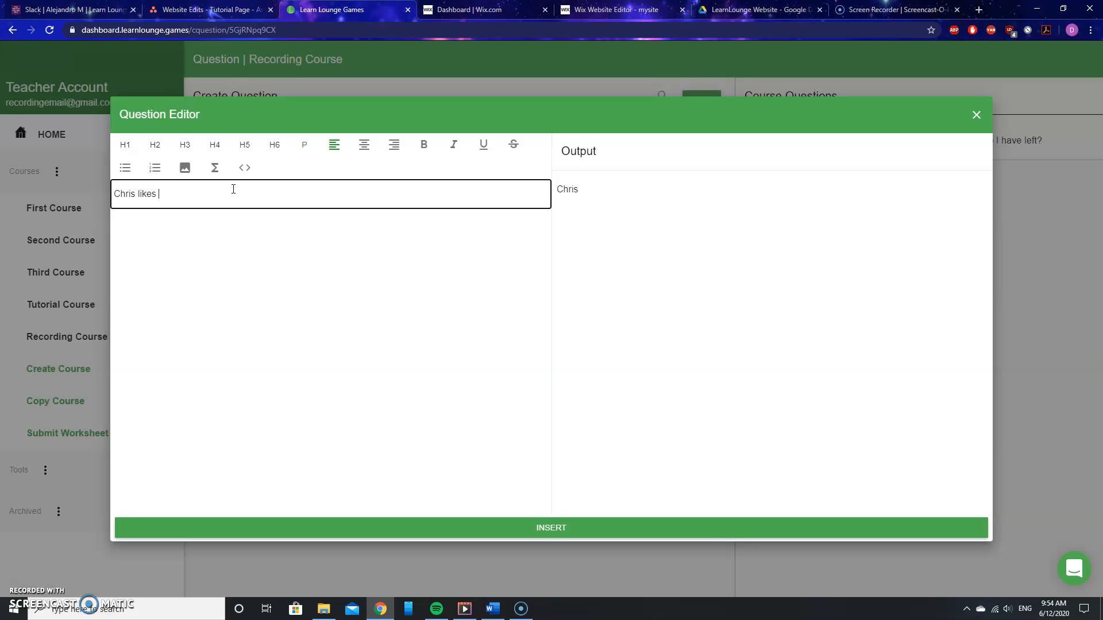
text(Android phones.)
click(540, 527)
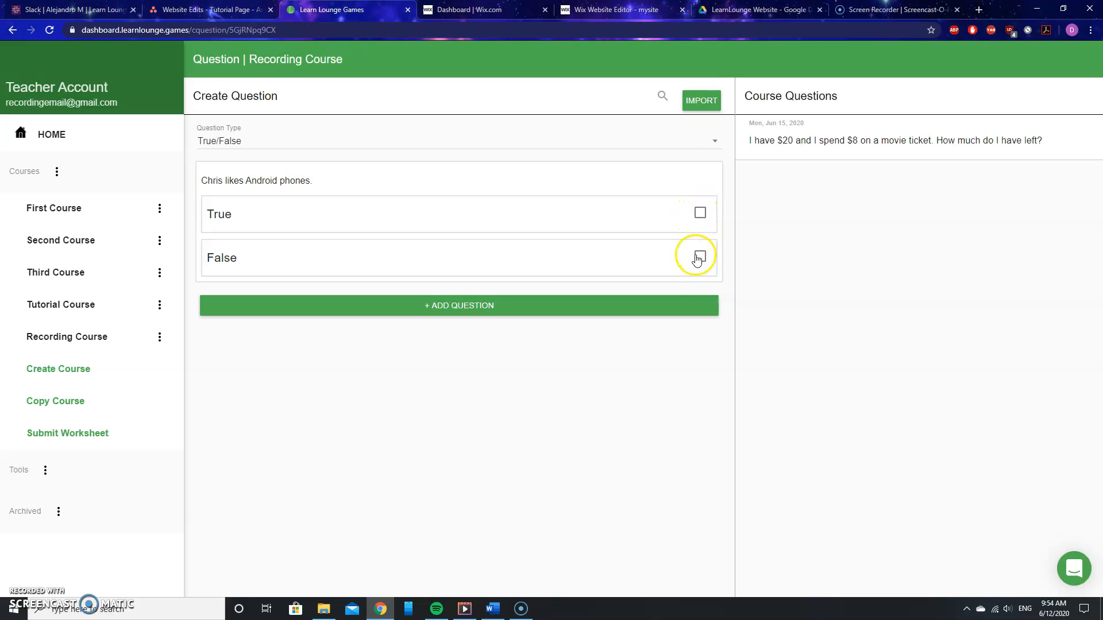
- Mark True as the correct answer and add the question
click(702, 216)
click(454, 314)
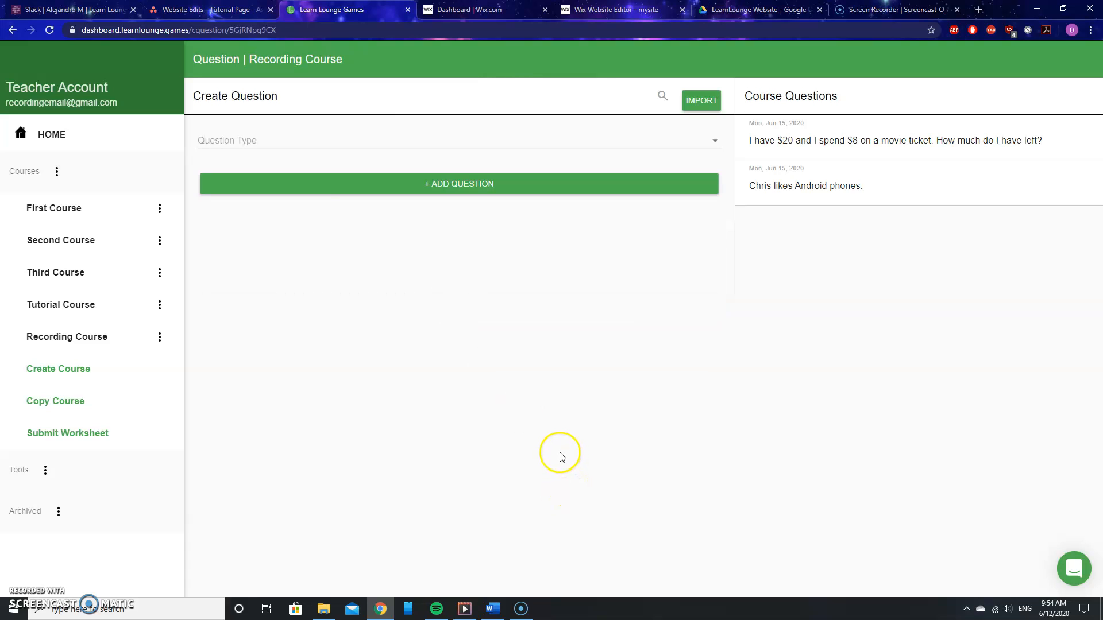
- Start a Specific Solution question "What is 5 times 4?" with the answer 20
click(259, 141)
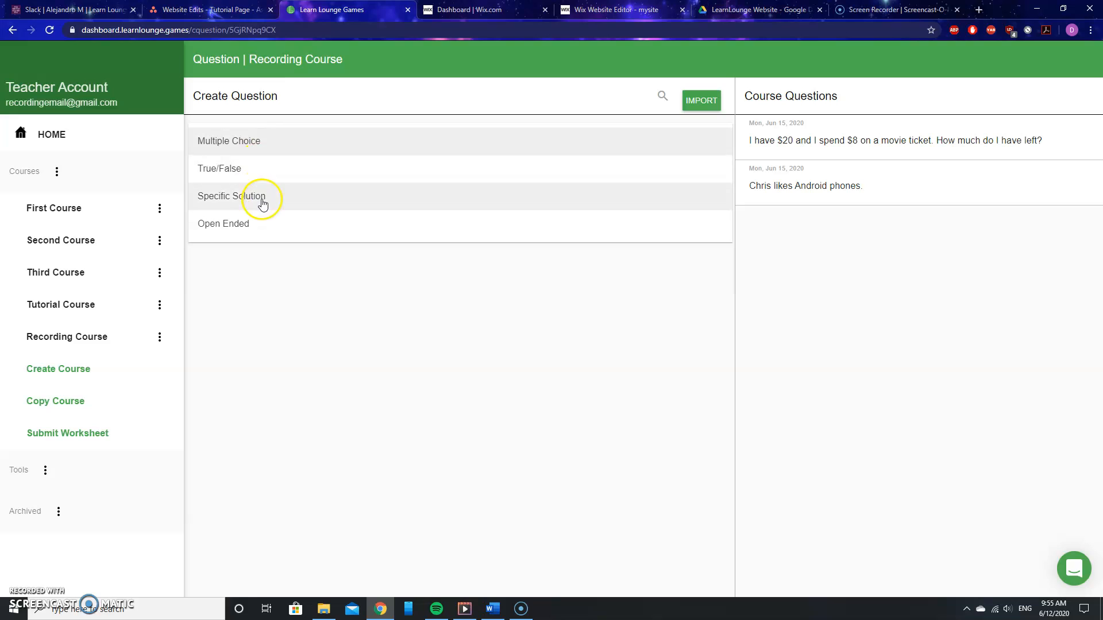
click(262, 202)
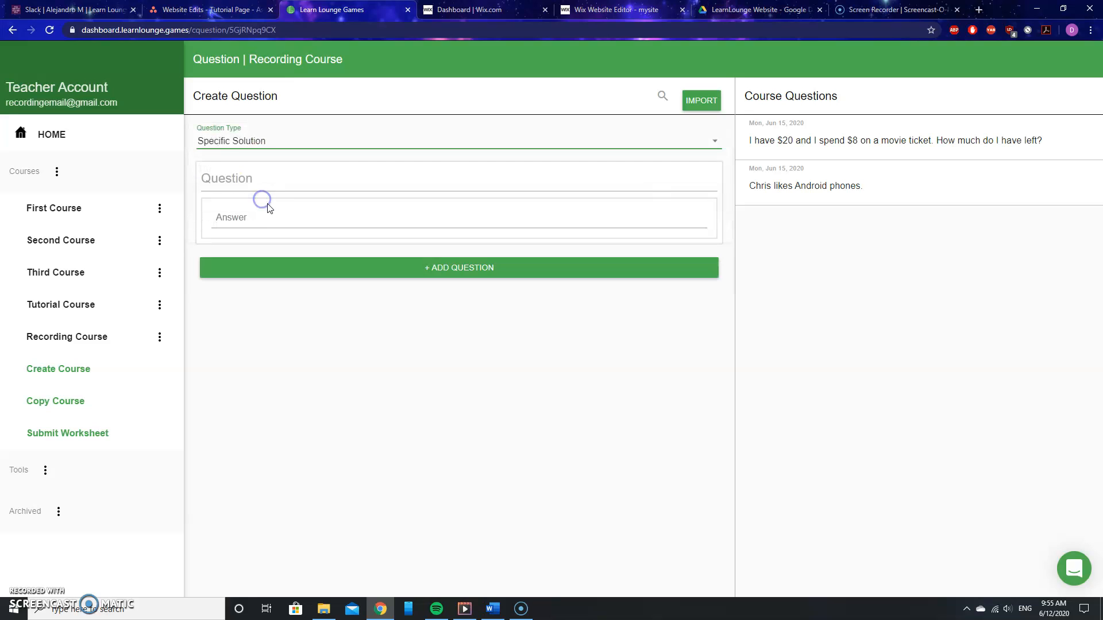
click(248, 179)
click(237, 189)
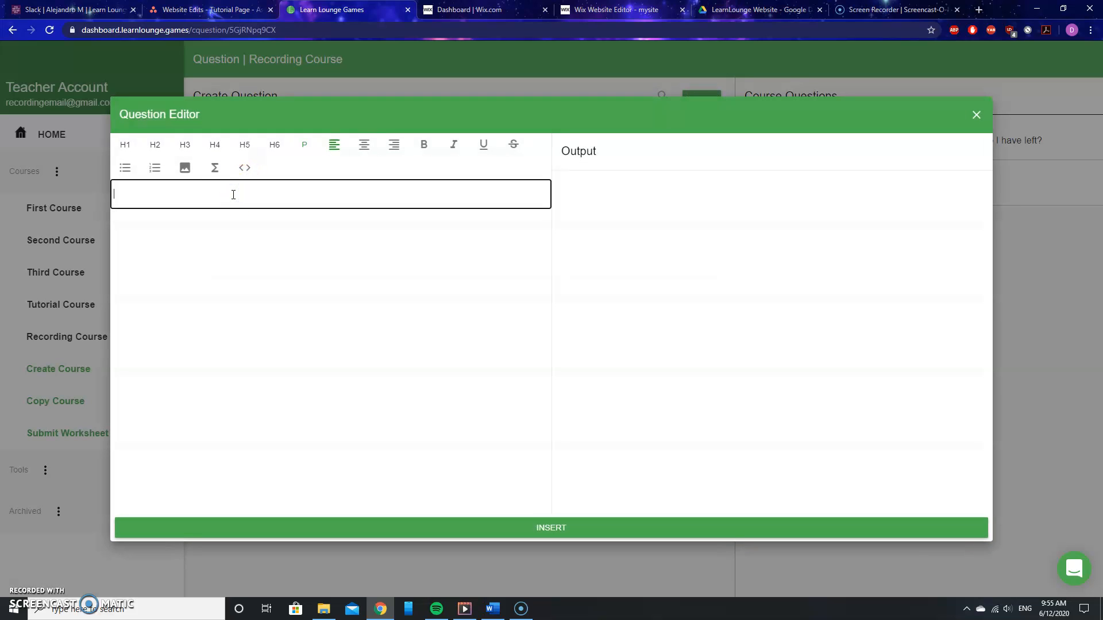
text(What is 5 times 4?)
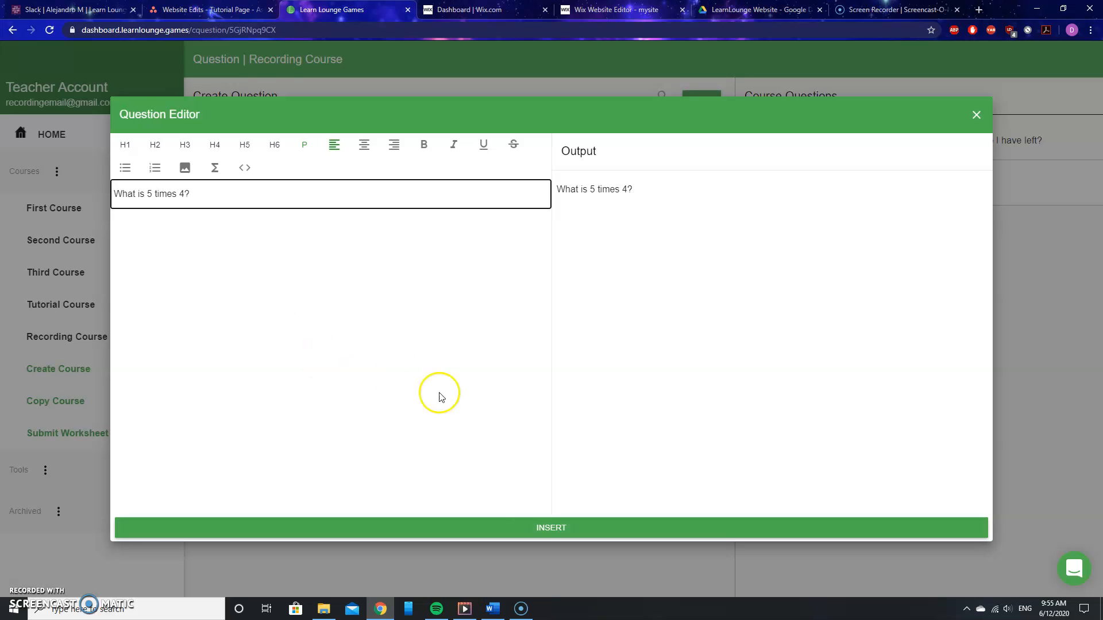
click(542, 524)
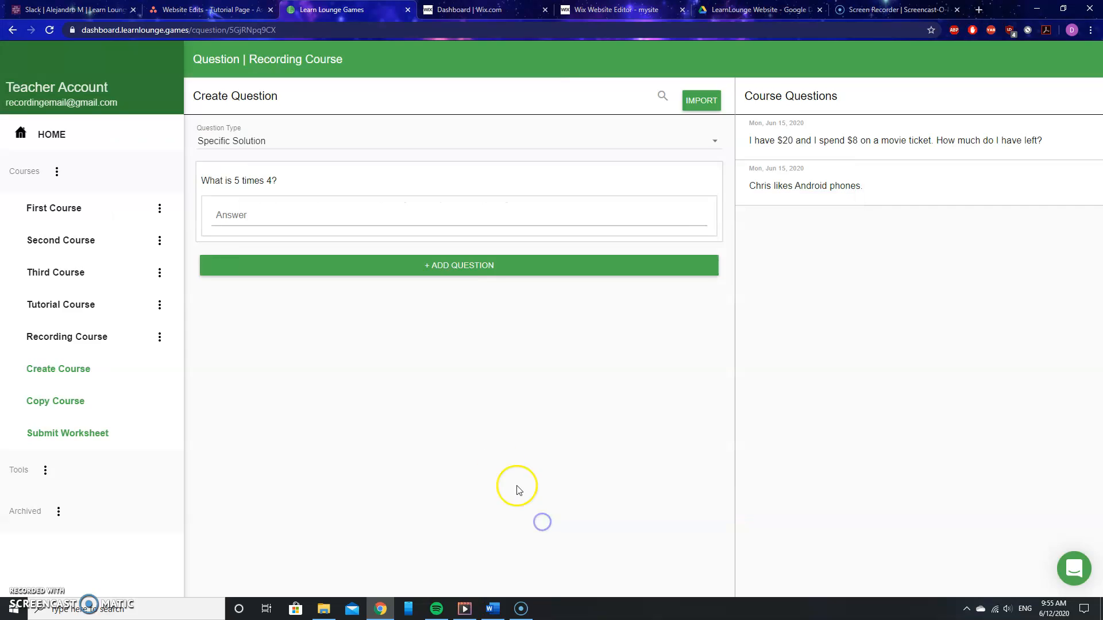
click(233, 216)
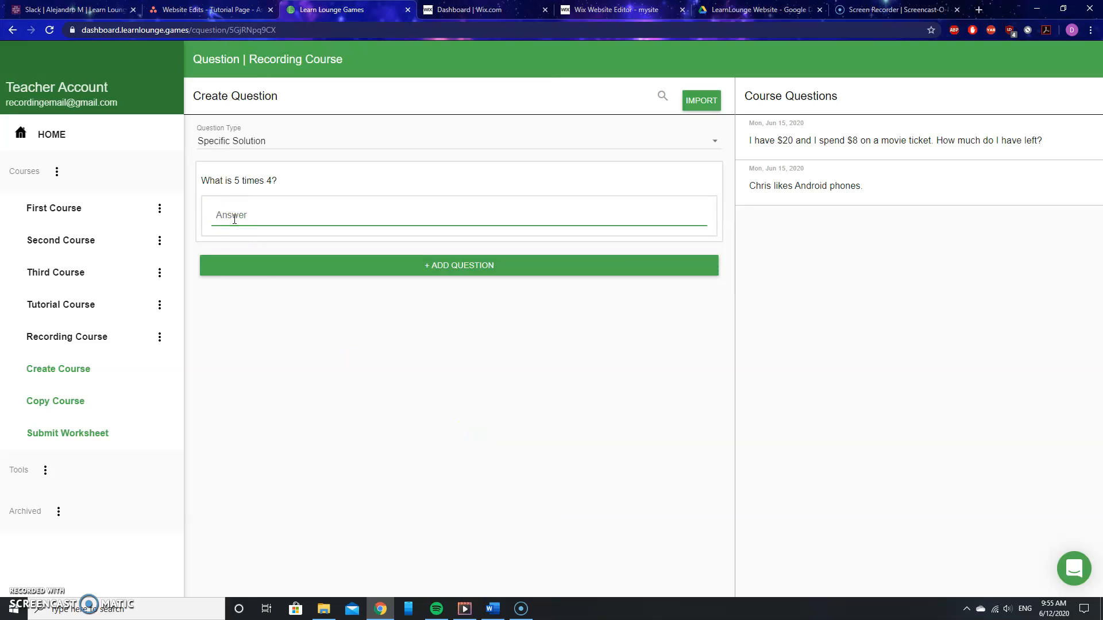
text(20)
- Extend the question text to "What is 5 times 4? Type you answer as a number" and add the question
click(290, 185)
click(228, 191)
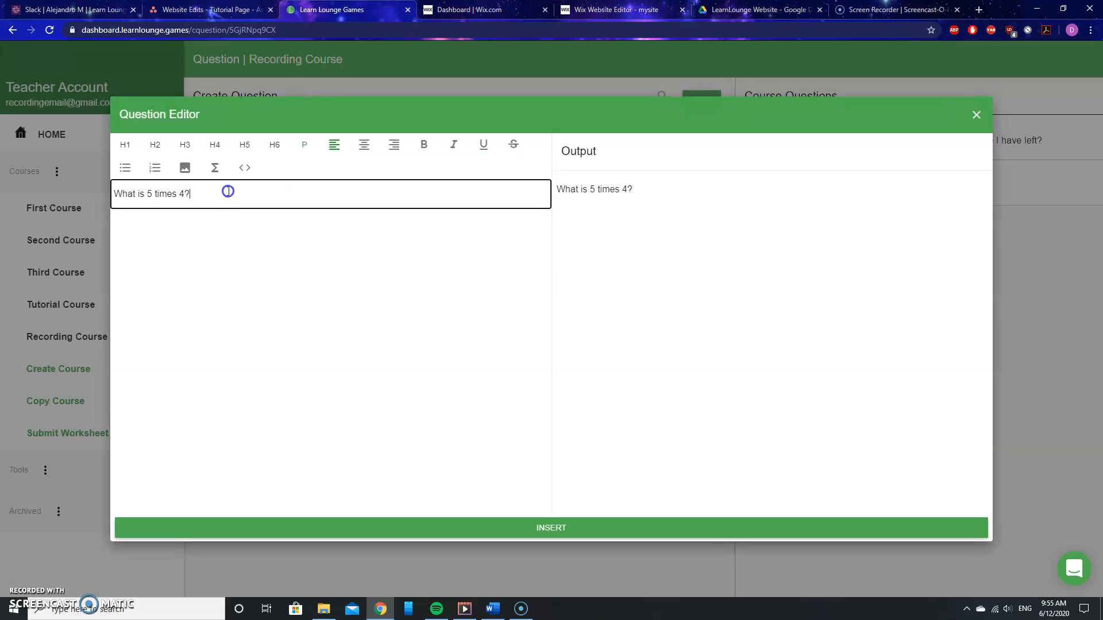
text(Typ)
text(e your)
key(BackSpace)
text(your answer as a number)
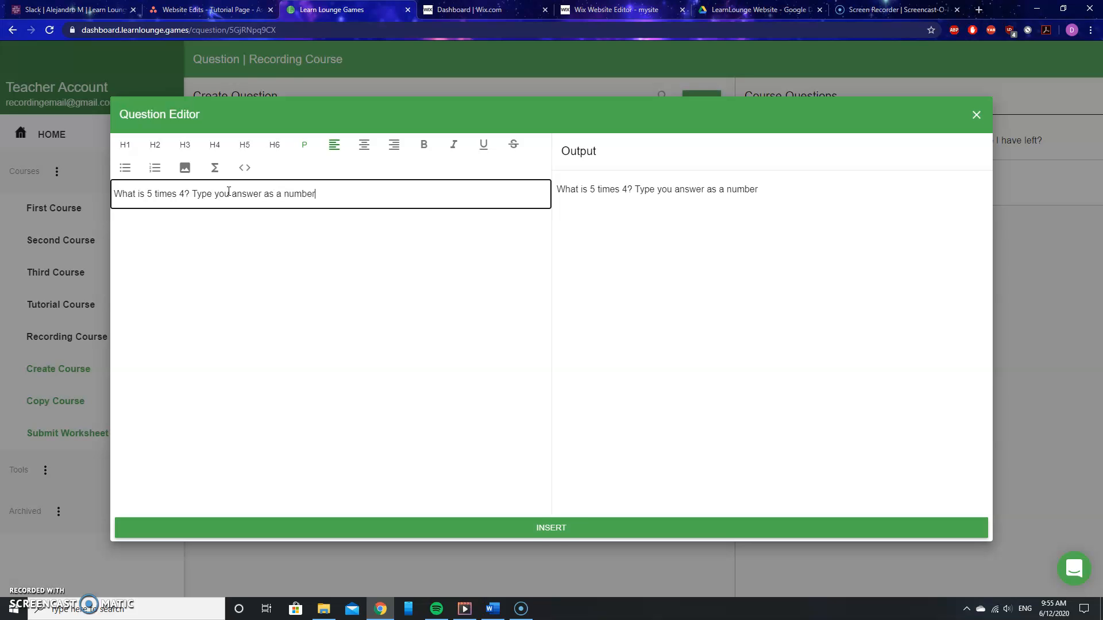
click(550, 526)
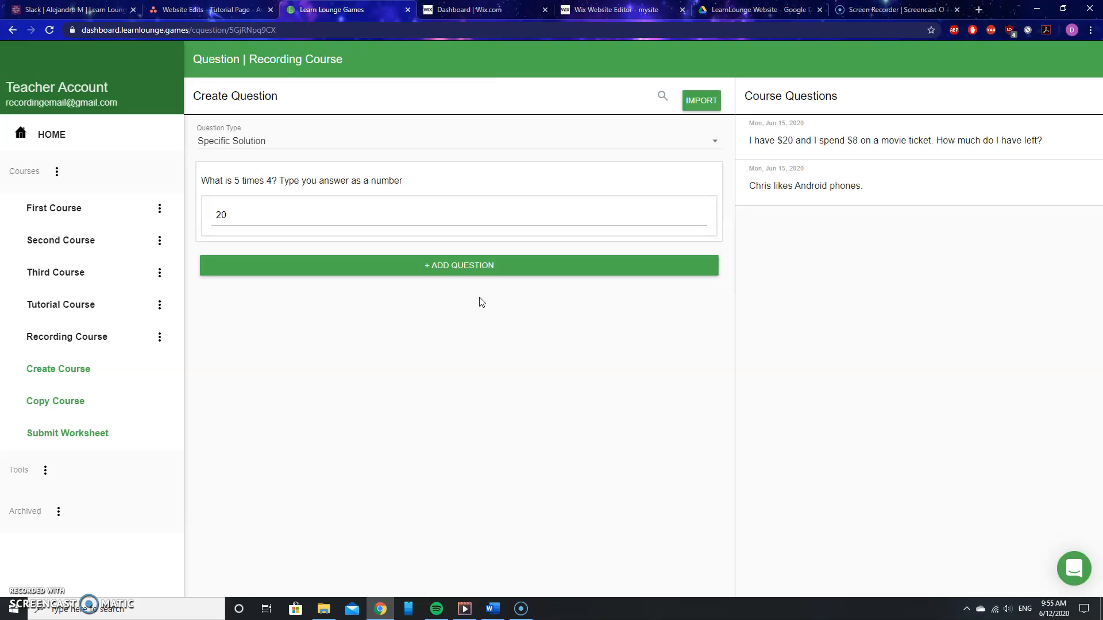
click(458, 268)
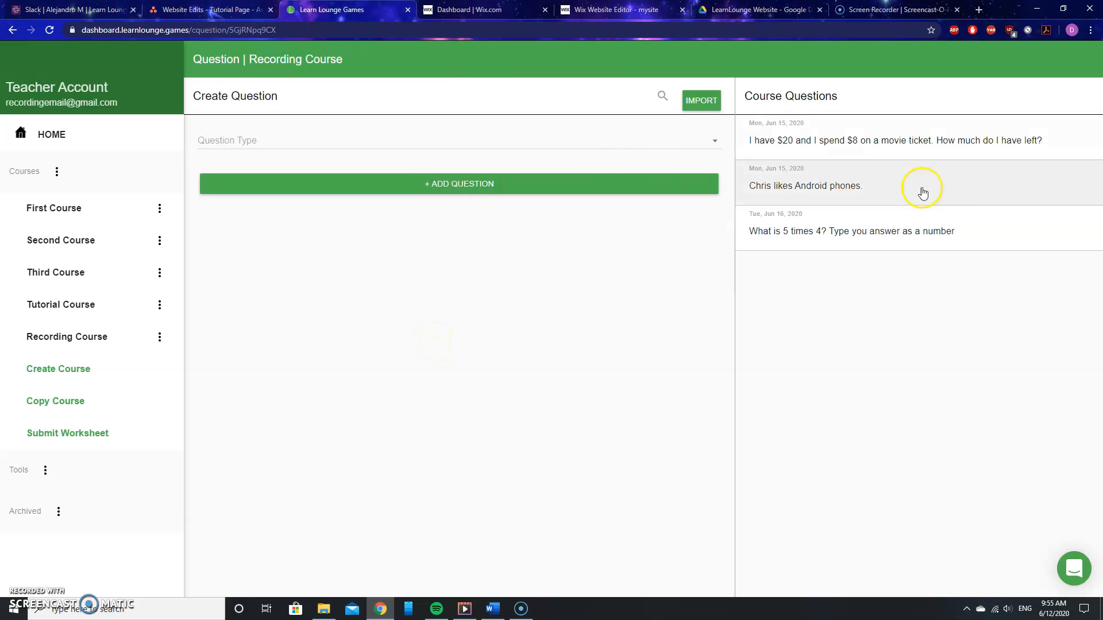
- Add an Open Ended question "What is the meaning of life?" to the course
click(340, 142)
click(288, 224)
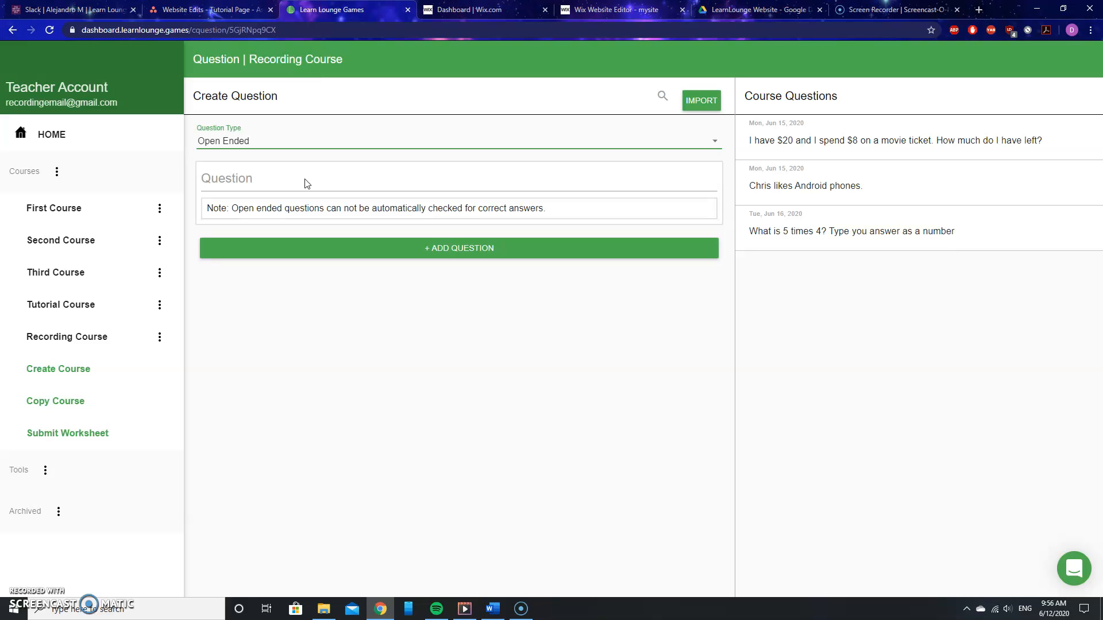
click(238, 178)
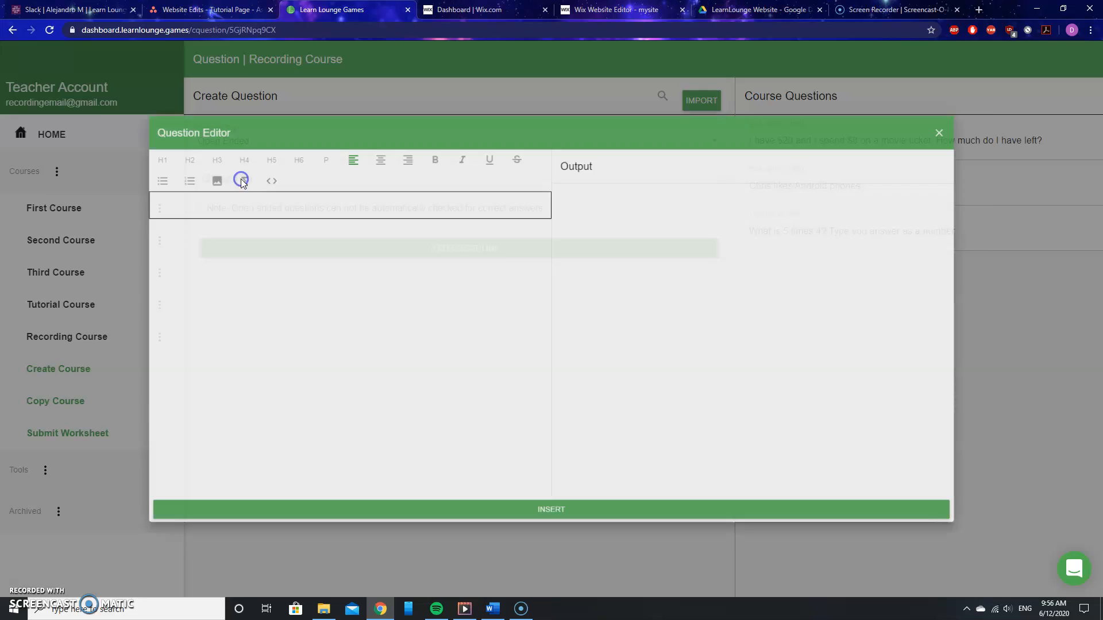
click(264, 195)
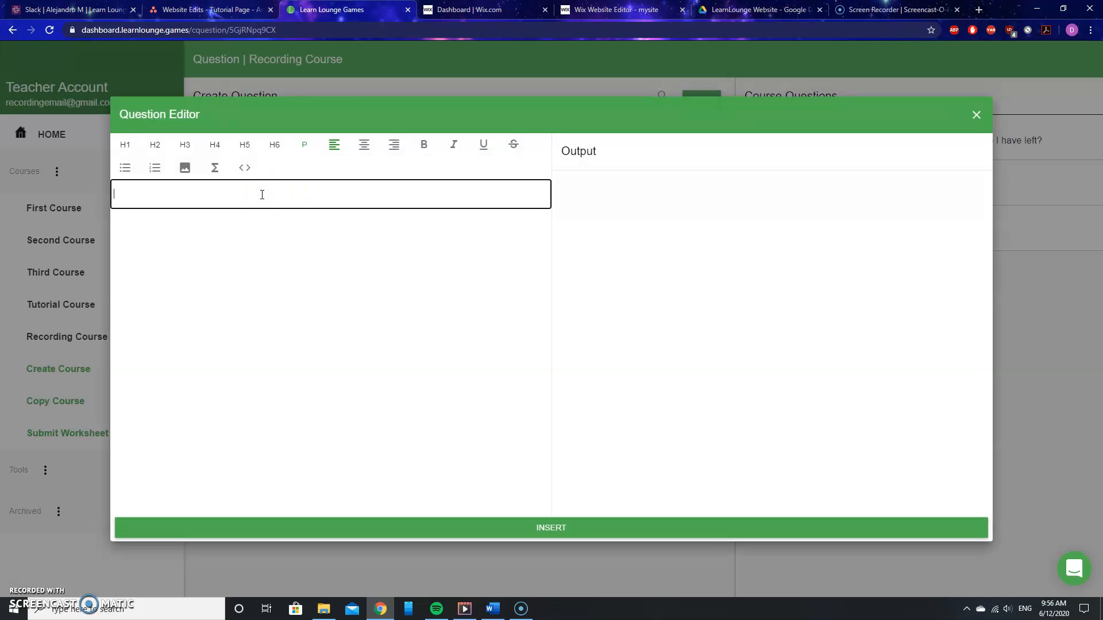
text(What is the meaning of )
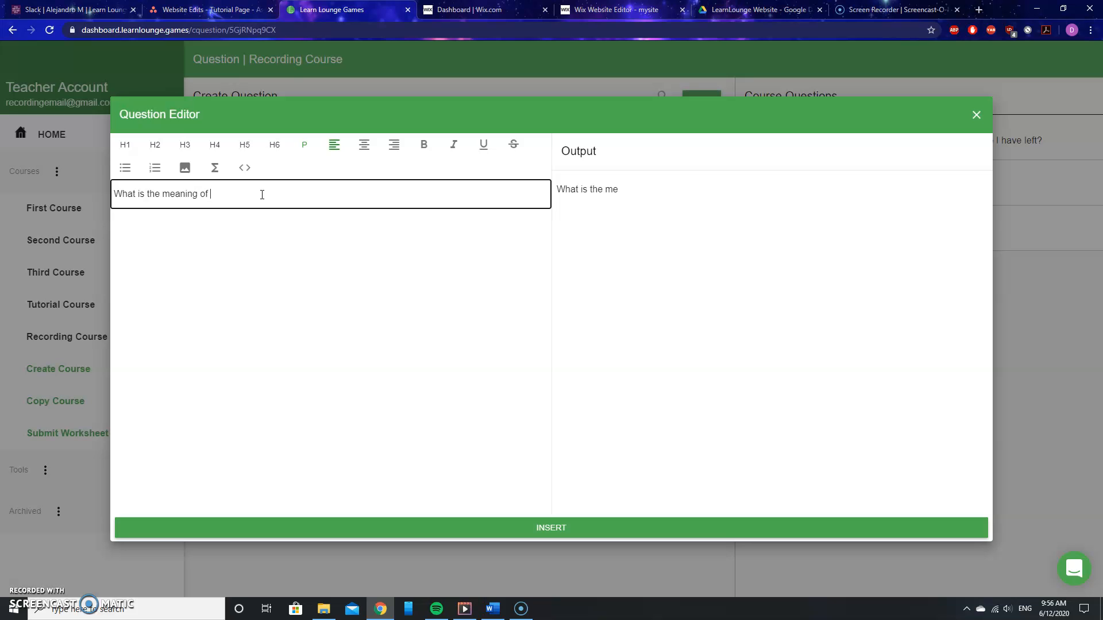
text(life?)
click(579, 530)
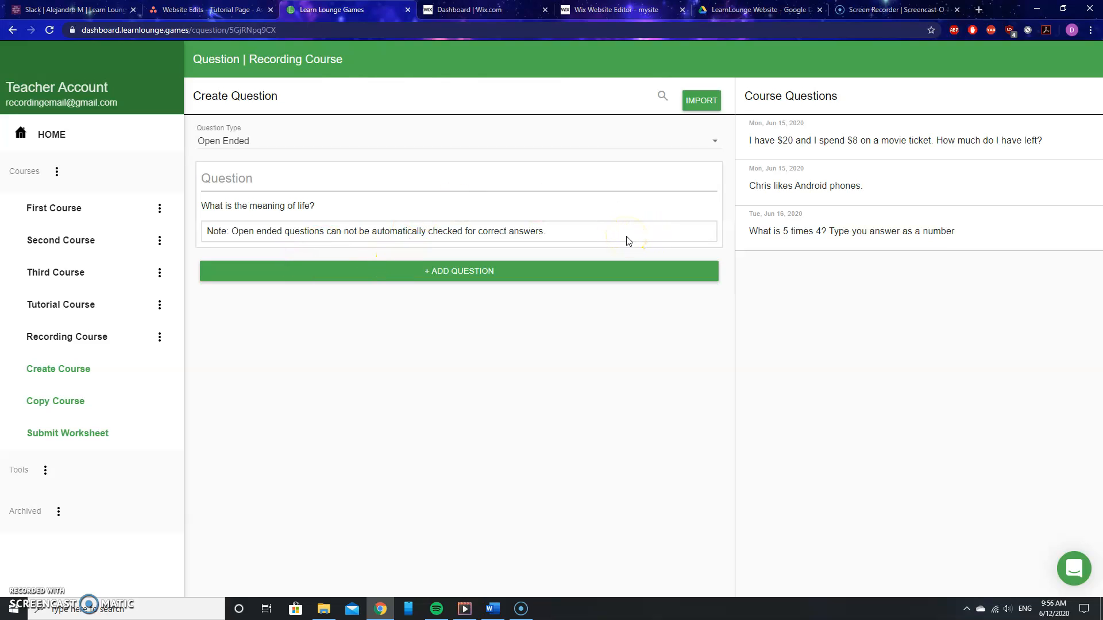
click(455, 276)
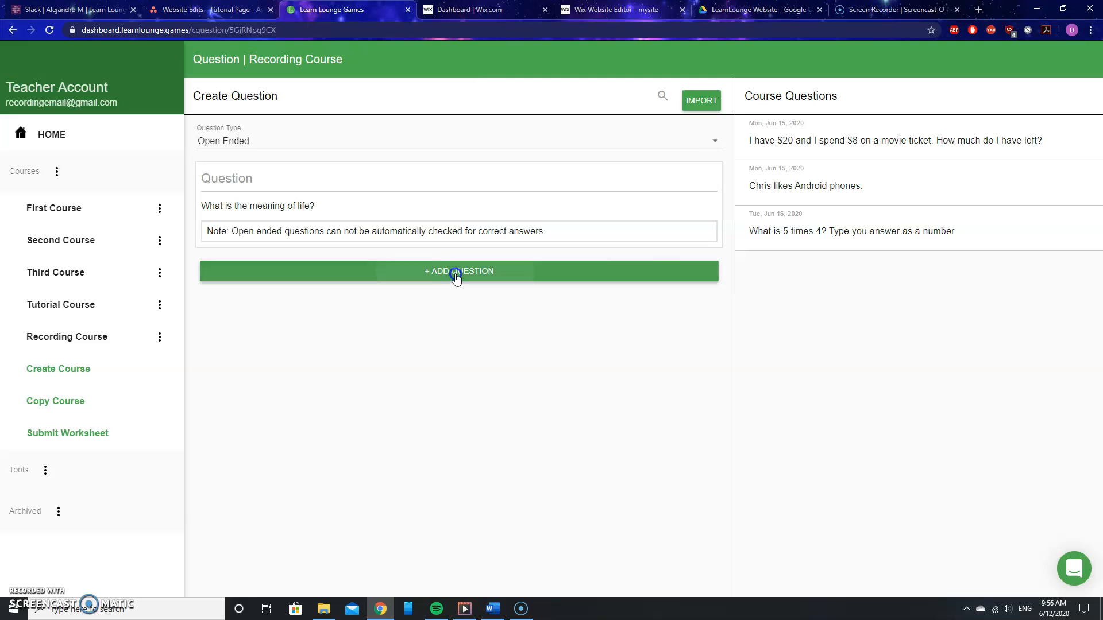